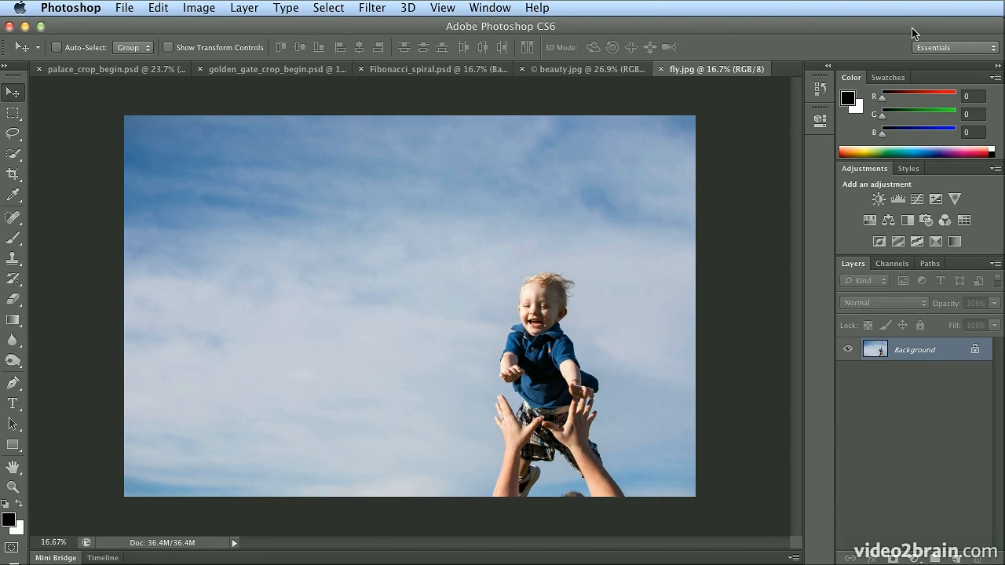
# Start the Crop tool on fly.jpg and display its Rule of Thirds overlay over the photo
pyautogui.press('c')
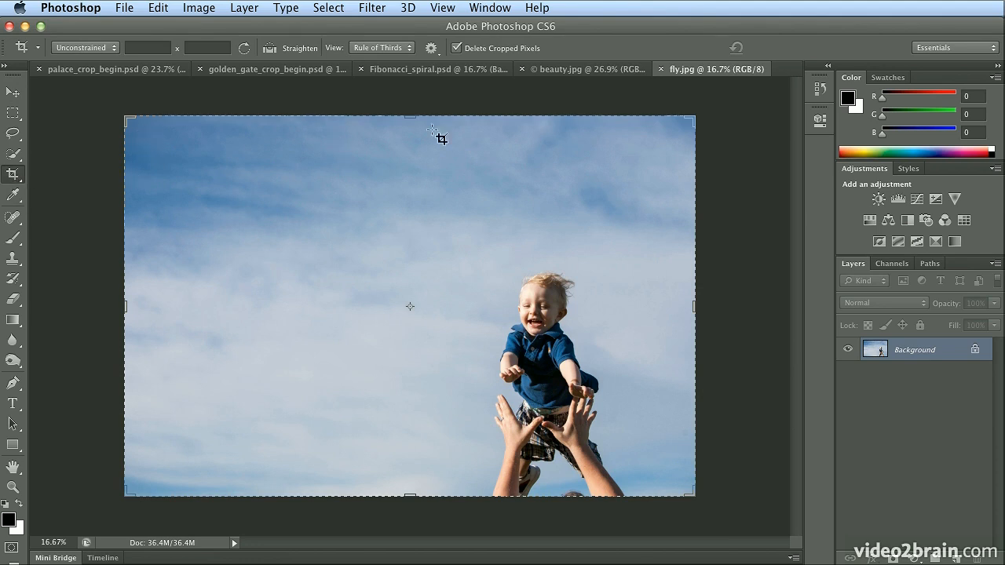
pyautogui.click(744, 254)
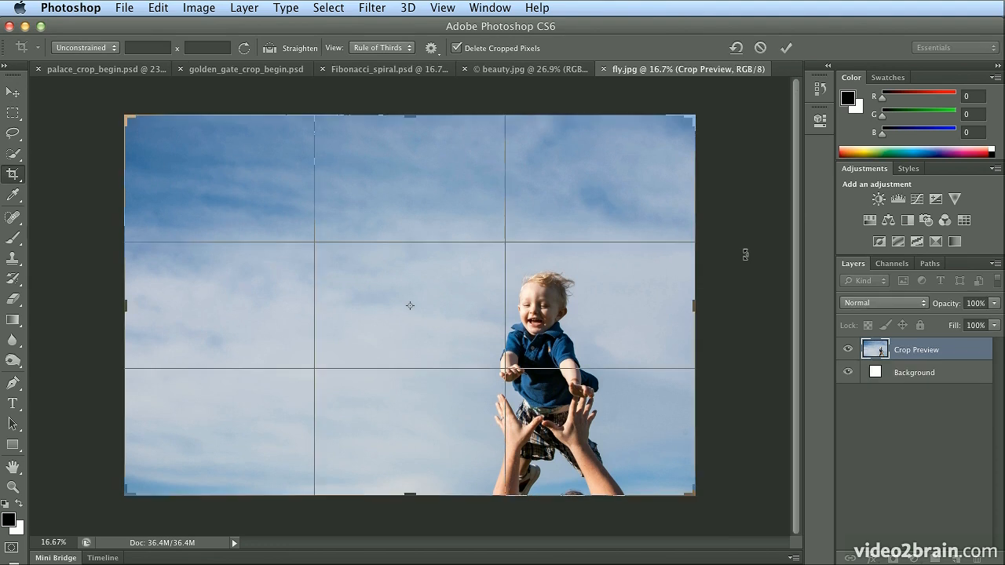
pyautogui.click(378, 50)
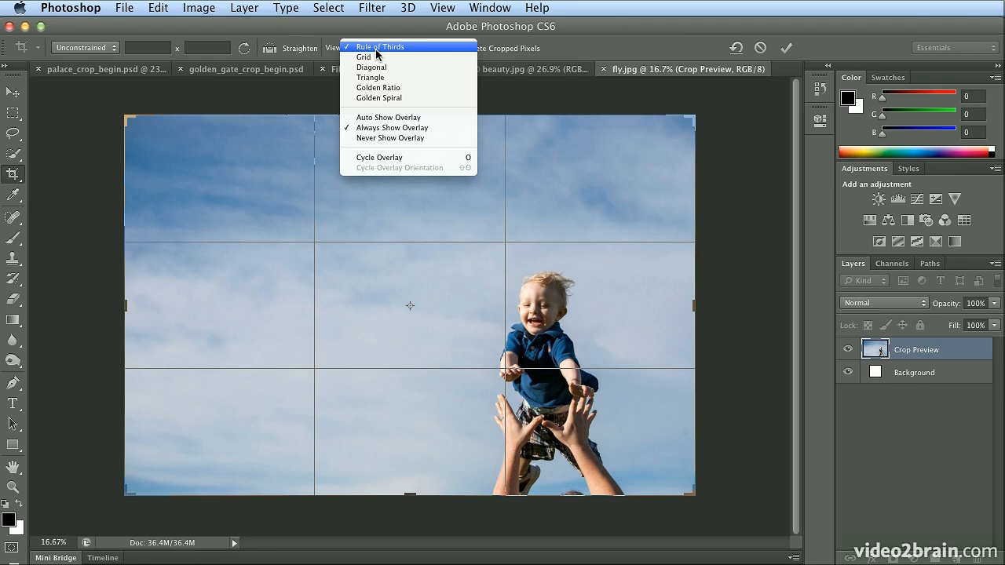
pyautogui.click(549, 30)
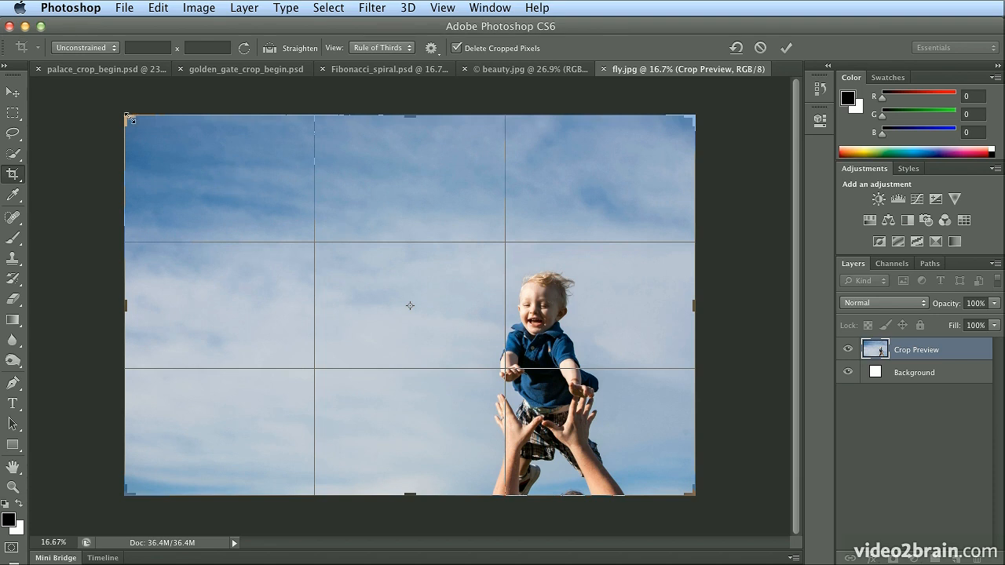
# Try narrowing the crop slightly from the photo's left edge, and restore the full image width
pyautogui.moveTo(128, 117)
pyautogui.mouseDown()
pyautogui.moveTo(146, 124)
pyautogui.moveTo(139, 131)
pyautogui.moveTo(144, 119)
pyautogui.mouseUp()
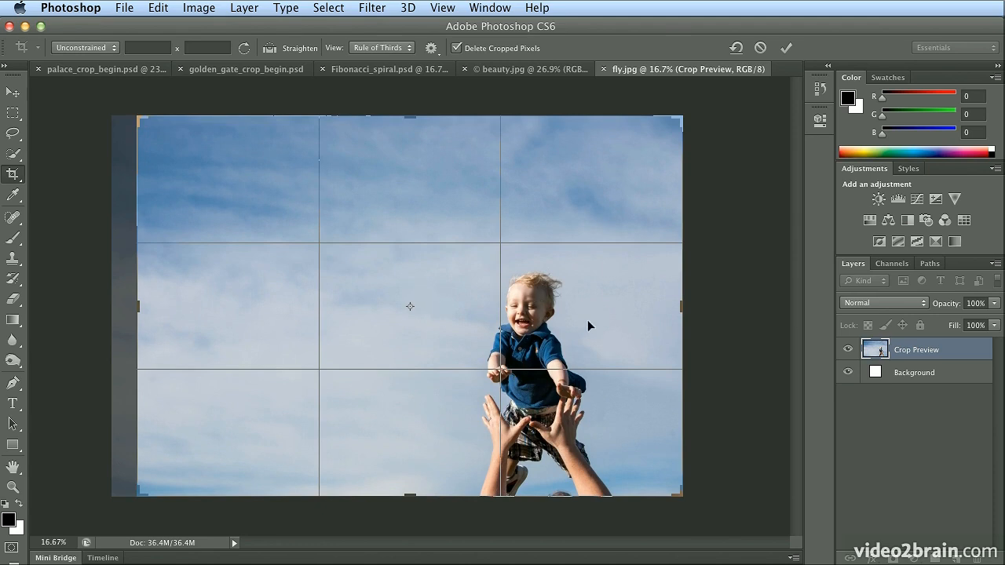
pyautogui.moveTo(138, 306); pyautogui.dragTo(125, 306)
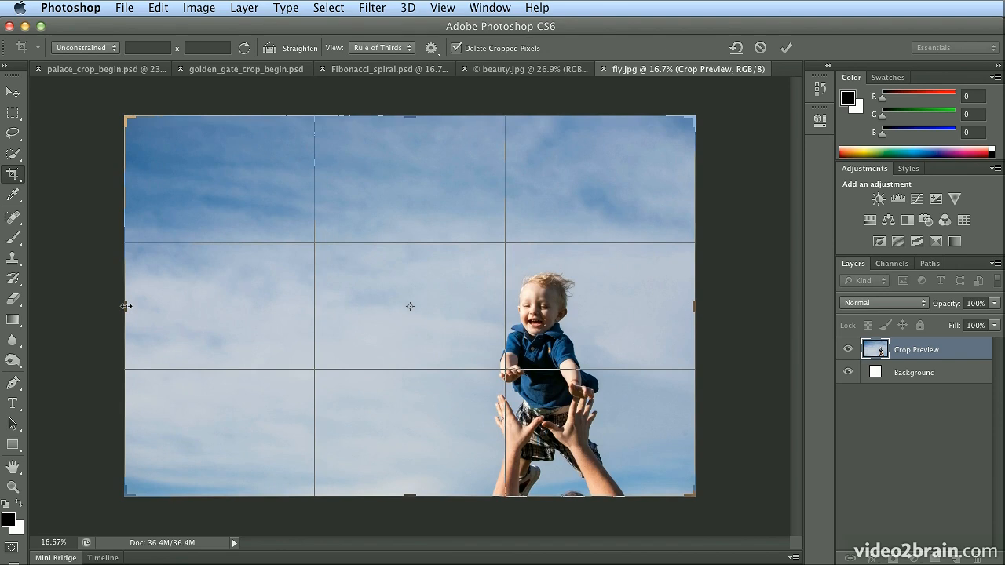
pyautogui.moveTo(125, 306)
pyautogui.mouseDown()
pyautogui.moveTo(192, 311)
pyautogui.moveTo(127, 304)
pyautogui.mouseUp()
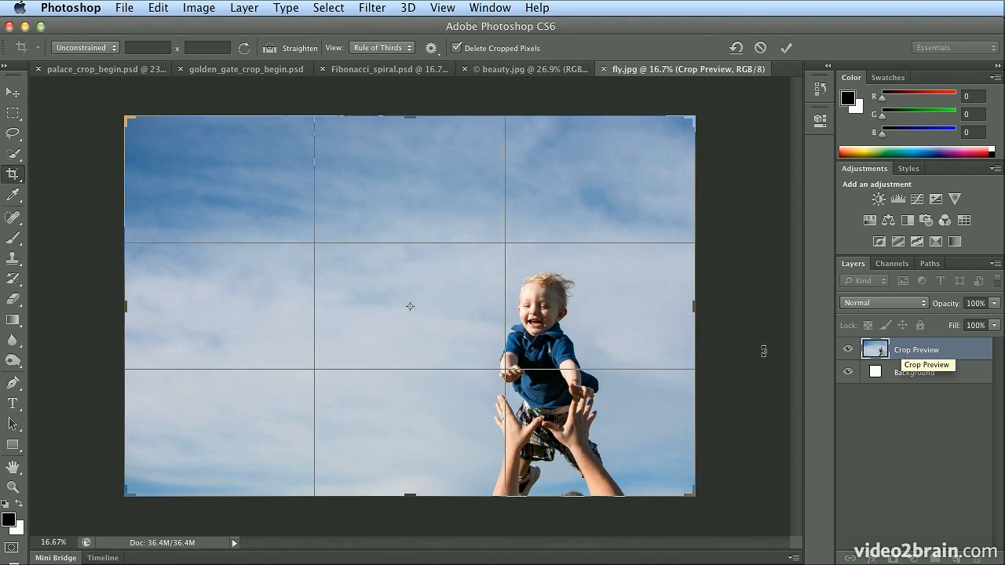
# Crop a narrow strip off the left side of fly.jpg with Delete Cropped Pixels turned off
pyautogui.moveTo(124, 307); pyautogui.dragTo(136, 306)
pyautogui.click(489, 49)
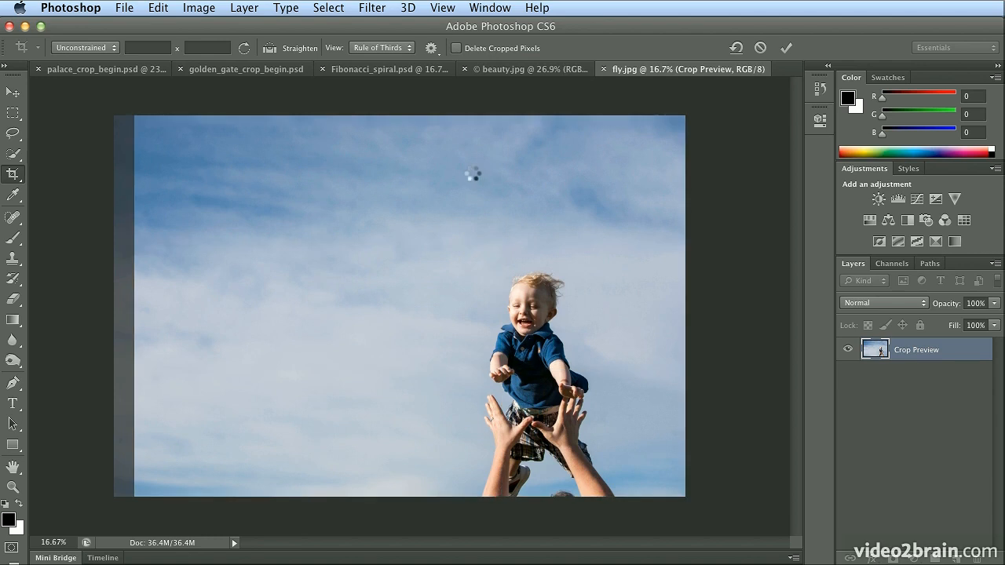
pyautogui.press('Return')
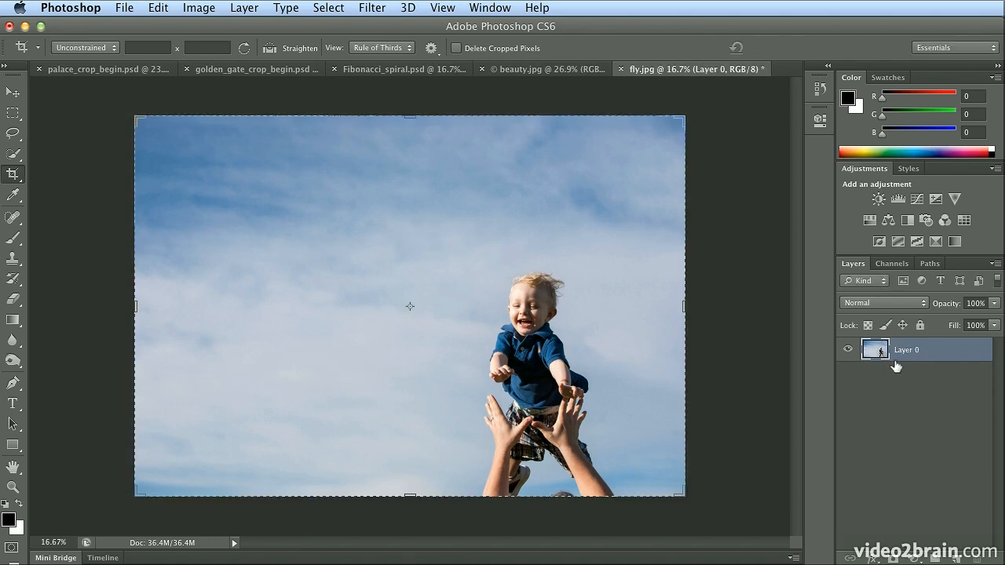
pyautogui.click(994, 303)
pyautogui.moveTo(995, 321)
pyautogui.mouseDown()
pyautogui.moveTo(978, 320)
pyautogui.moveTo(998, 323)
pyautogui.mouseUp()
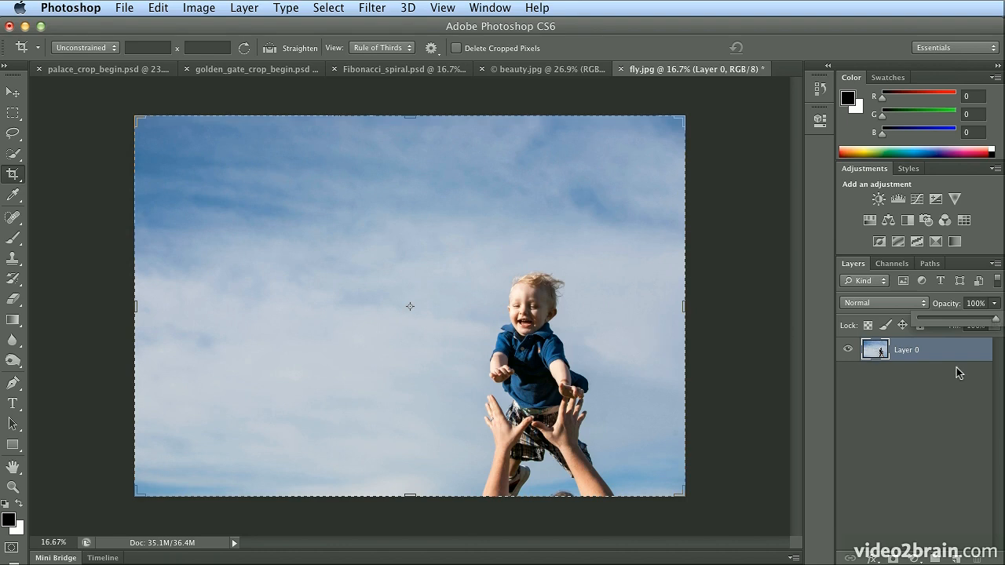
pyautogui.click(605, 25)
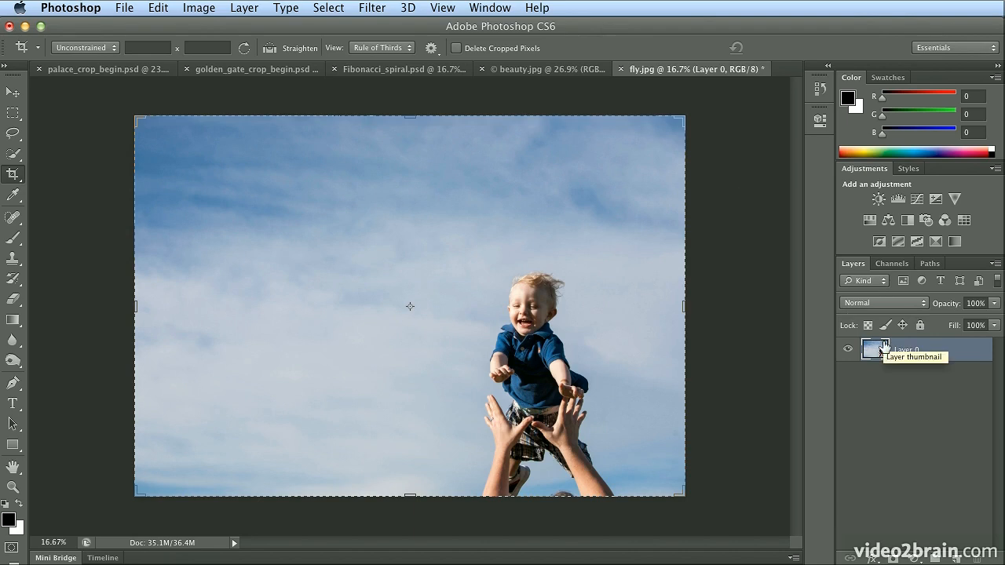
# Switch to beauty.jpg and set the crop overlay to Golden Ratio
pyautogui.click(561, 73)
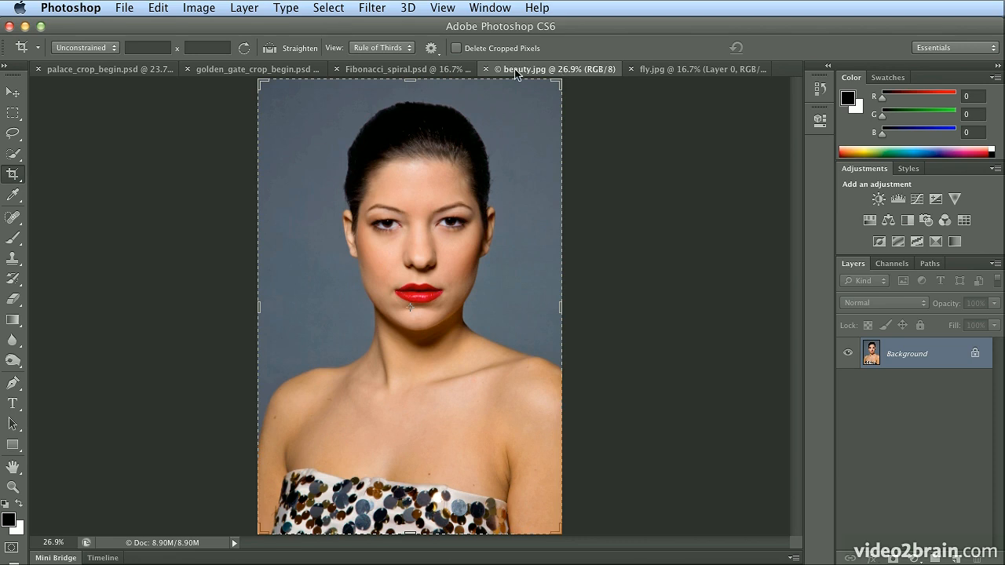
pyautogui.click(397, 48)
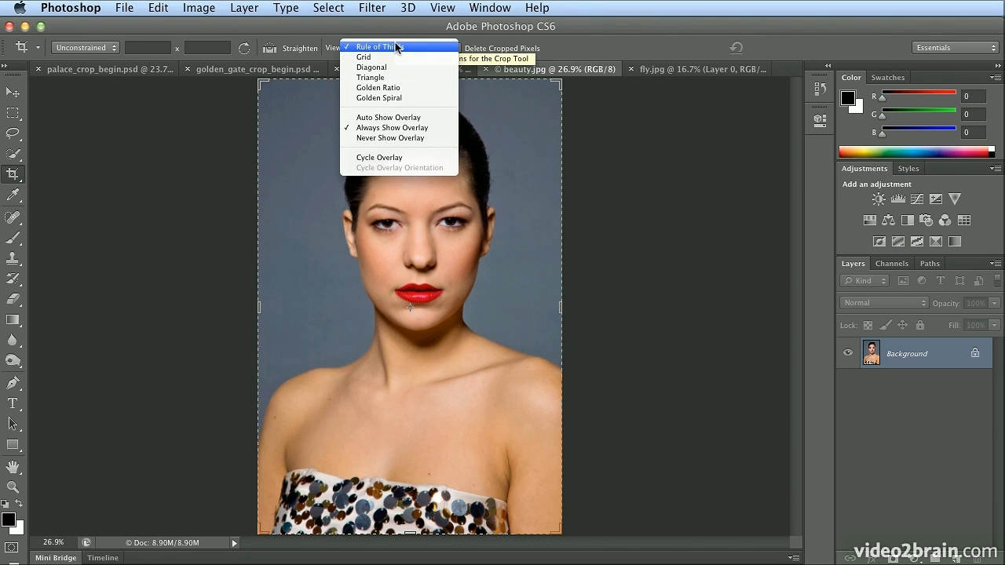
pyautogui.click(411, 85)
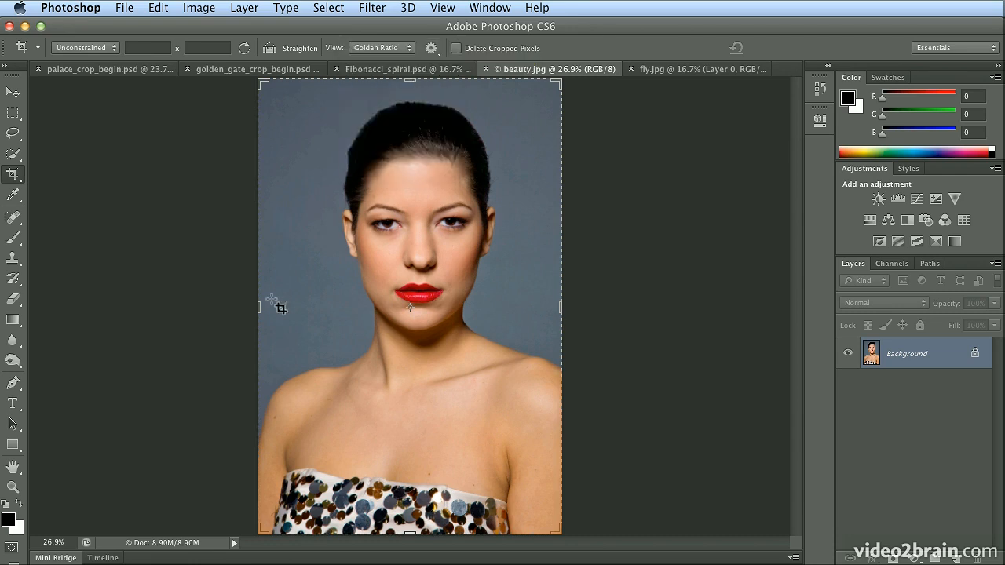
# Try framing a crop tightly around the woman's face, from the hairline to just below the chin
pyautogui.moveTo(259, 308); pyautogui.dragTo(308, 313)
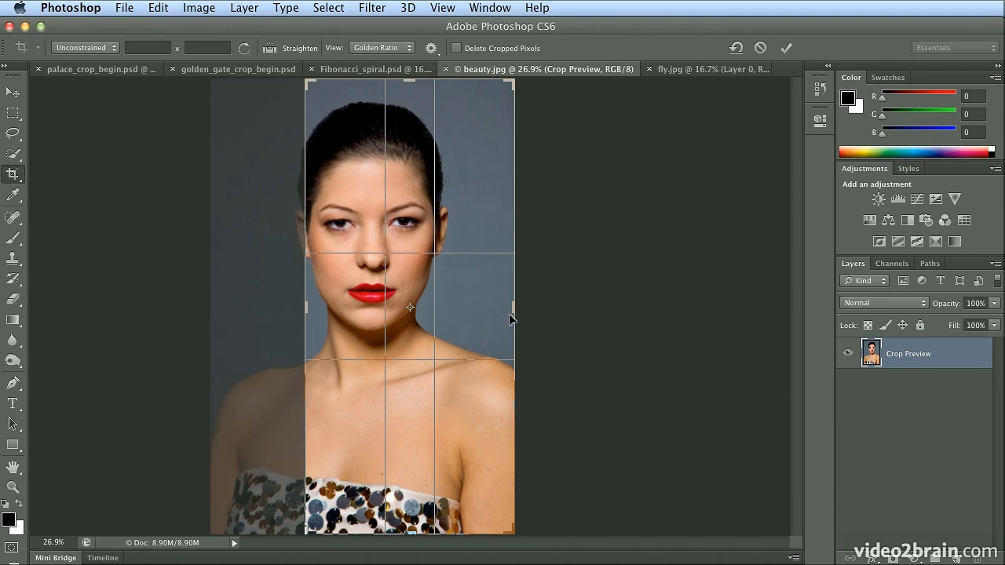
pyautogui.moveTo(508, 314); pyautogui.dragTo(473, 310)
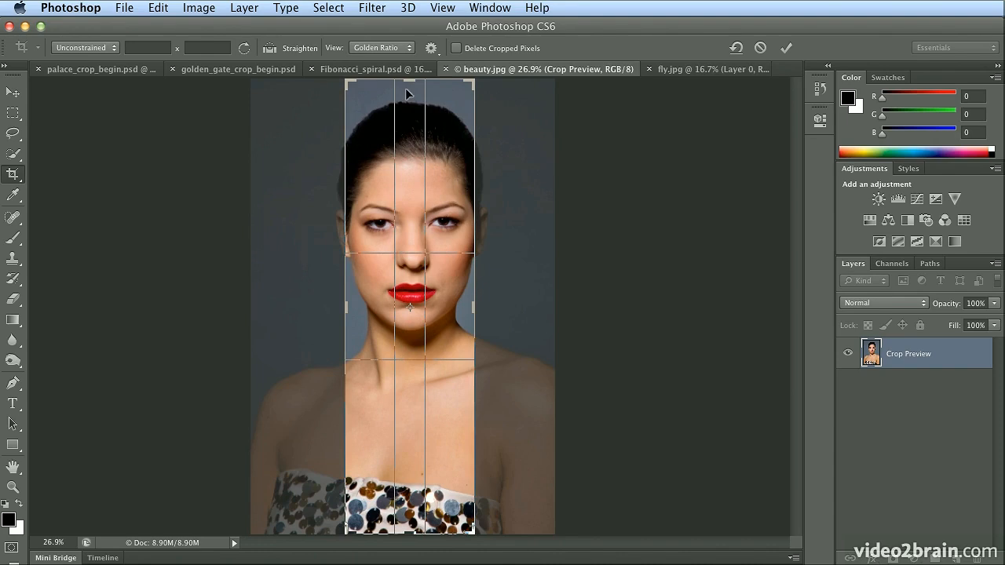
pyautogui.moveTo(408, 90); pyautogui.dragTo(405, 119)
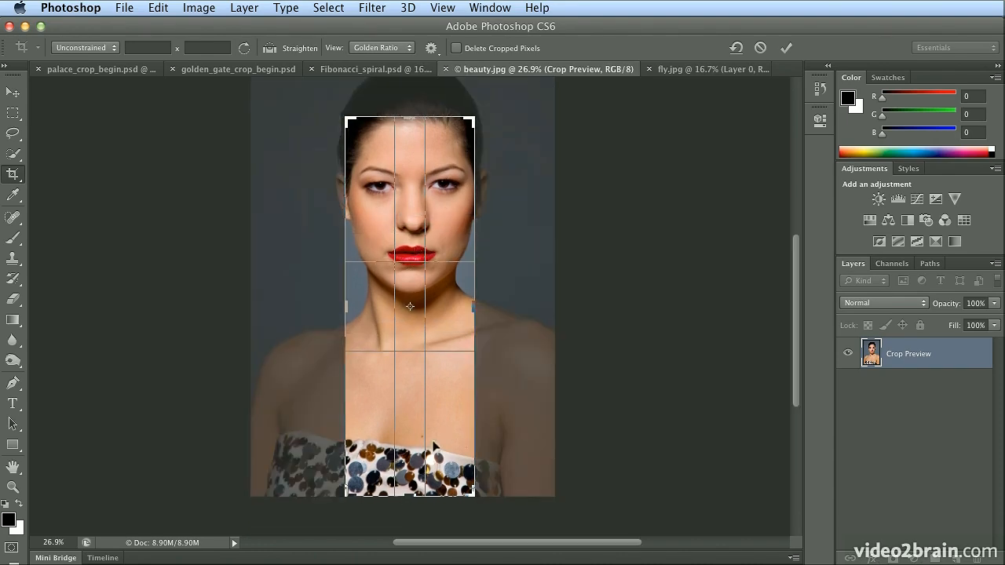
pyautogui.moveTo(406, 496); pyautogui.dragTo(412, 398)
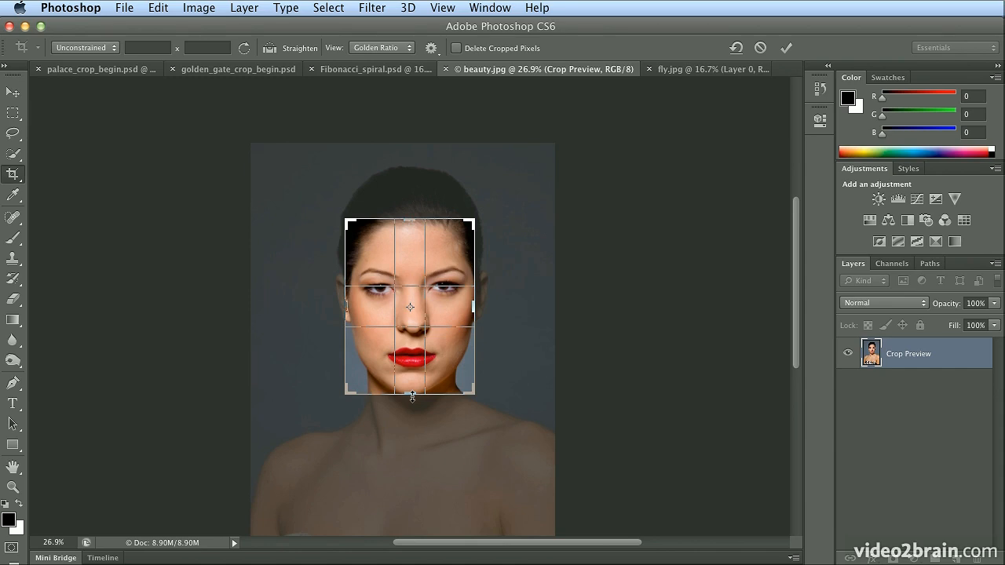
# Fine-tune the crop's left and right edges against the sides of the face and discard the crop
pyautogui.press('super+plus')
pyautogui.press('super+plus')
pyautogui.press('super+plus')
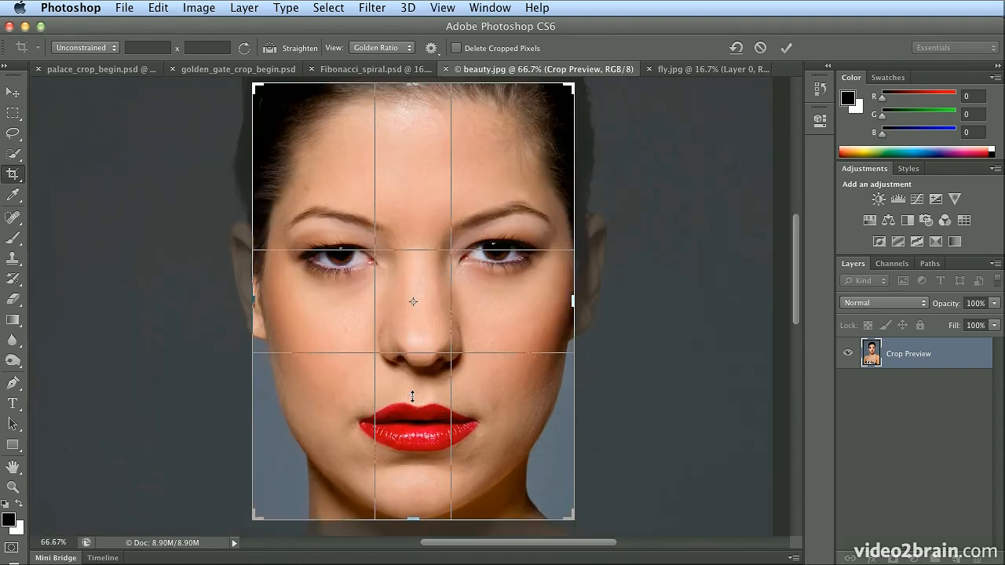
pyautogui.press('super+plus')
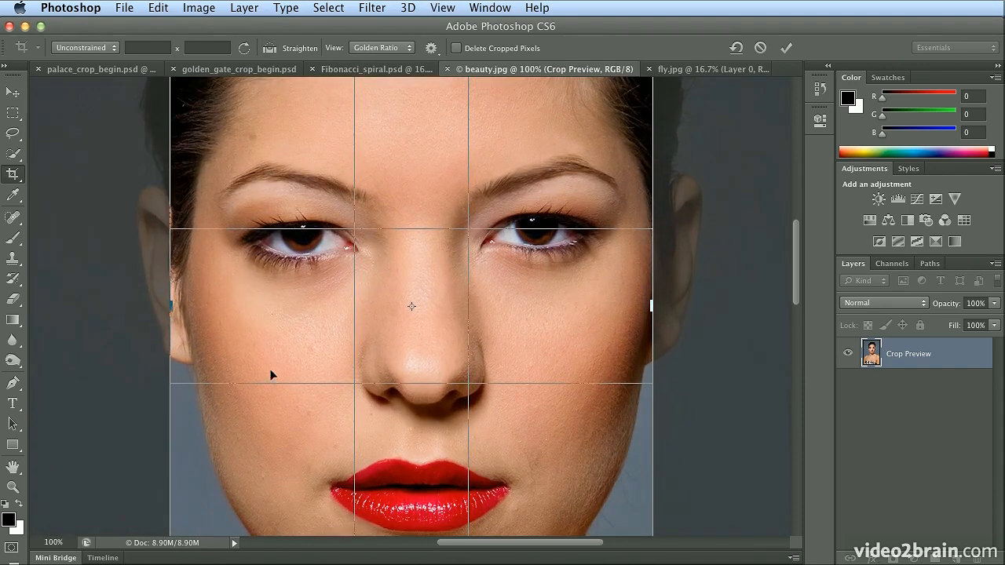
pyautogui.moveTo(178, 306); pyautogui.dragTo(176, 306)
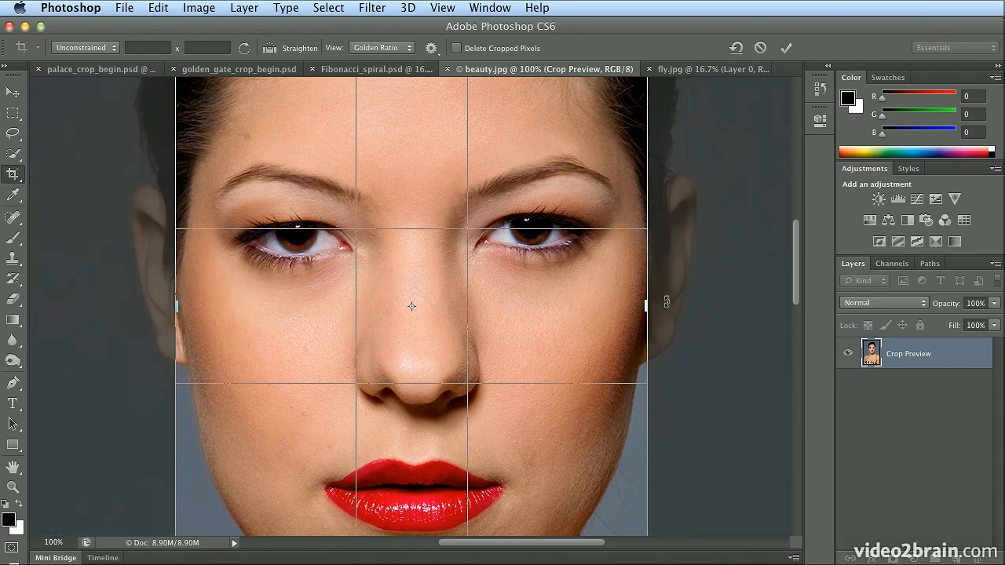
pyautogui.moveTo(647, 305); pyautogui.dragTo(655, 301)
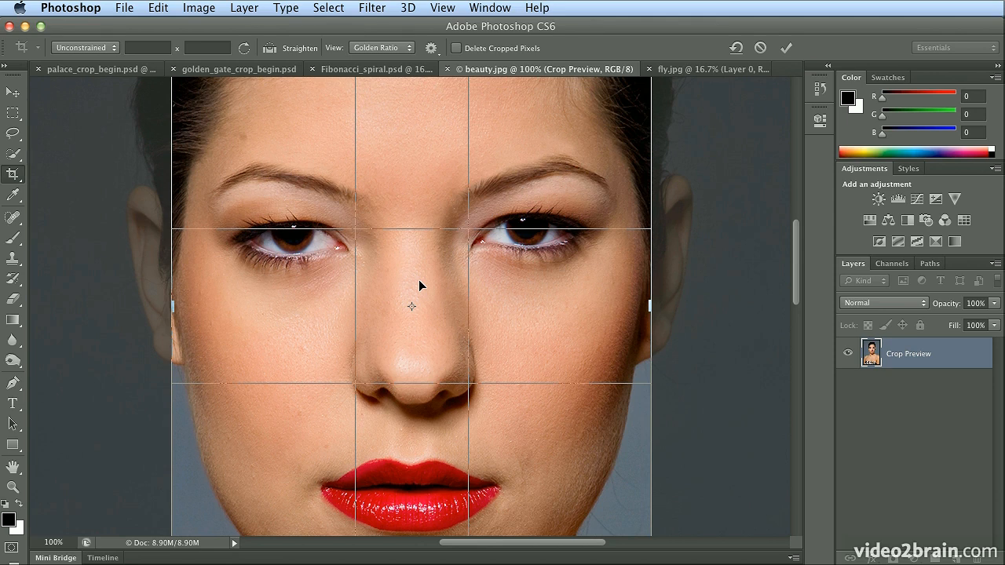
pyautogui.press('Return')
pyautogui.press('super+0')
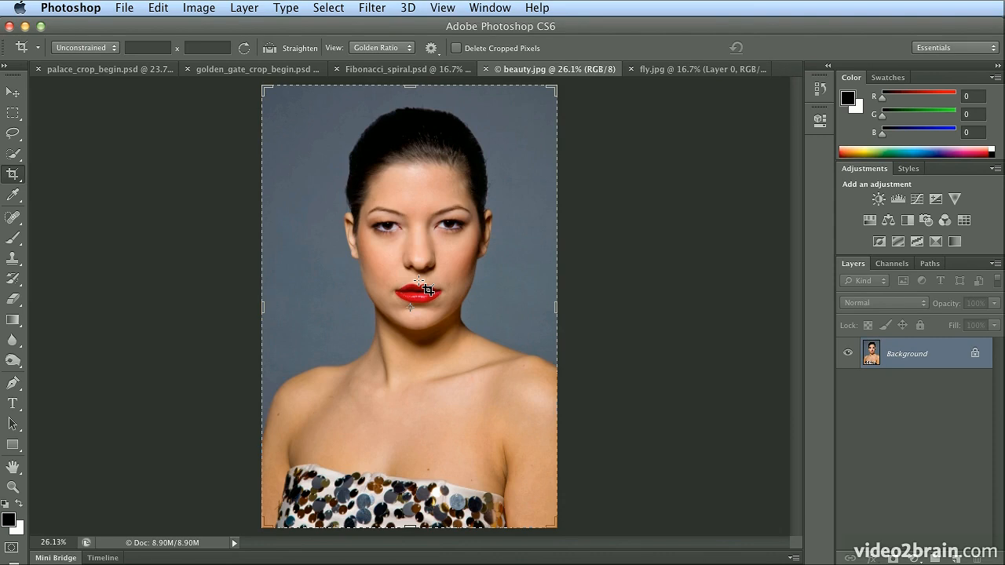
# Preview the Triangle crop overlay on the uncropped portrait and change it to Diagonal
pyautogui.click(375, 47)
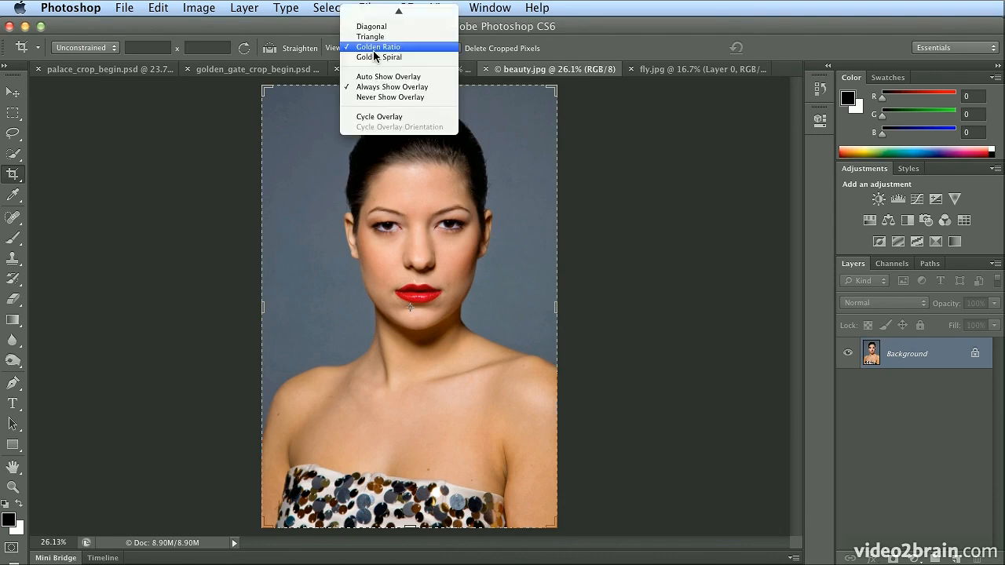
pyautogui.click(374, 37)
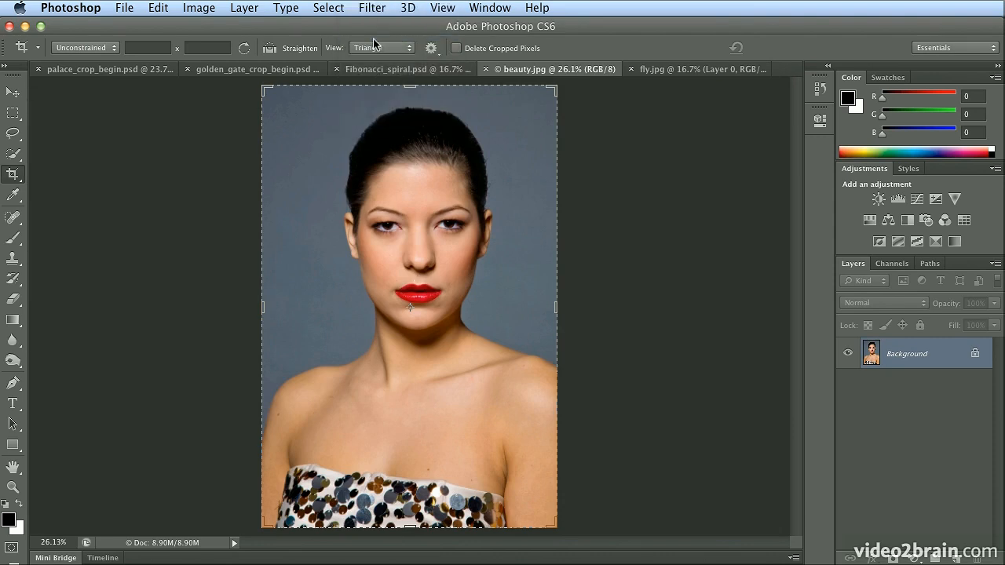
pyautogui.click(405, 139)
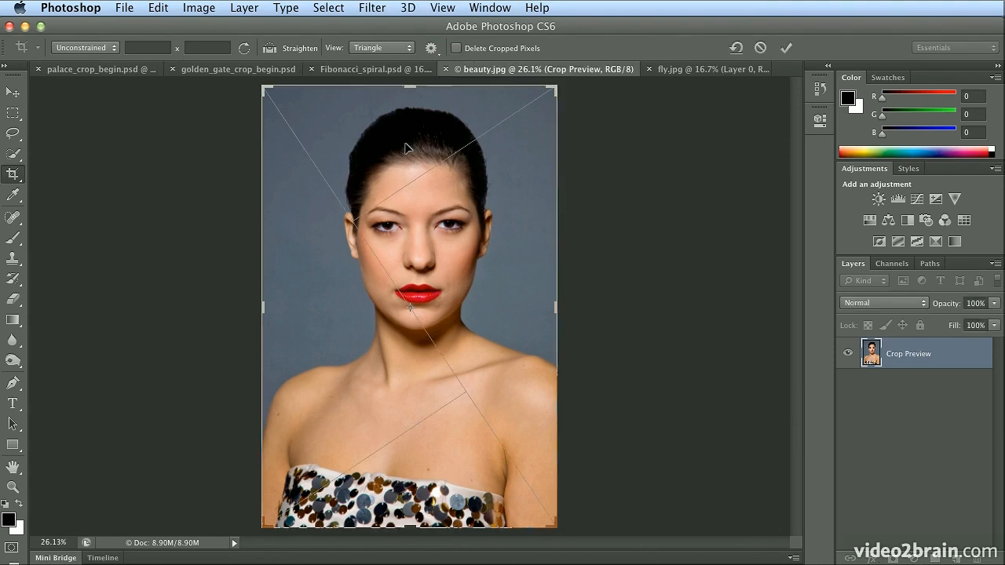
pyautogui.click(382, 48)
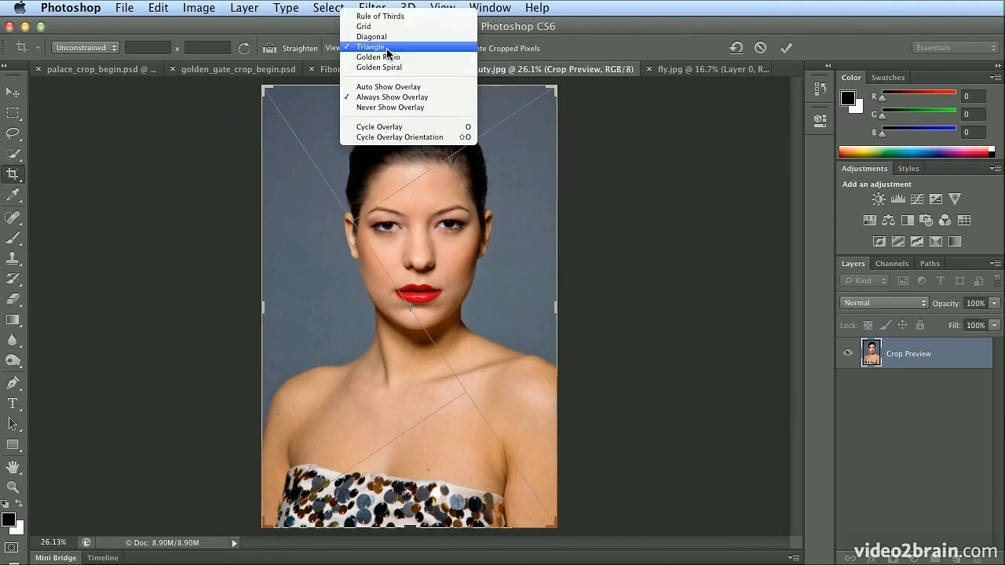
pyautogui.click(385, 37)
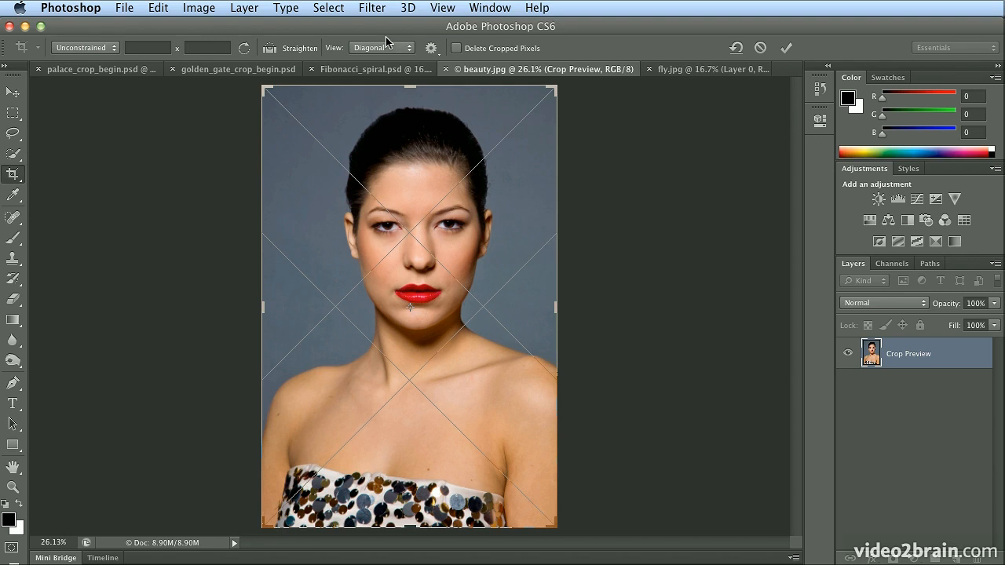
# Switch to Fibonacci_spiral.psd and collapse the Adjustments and Color groups to reveal the full layer list
pyautogui.click(362, 71)
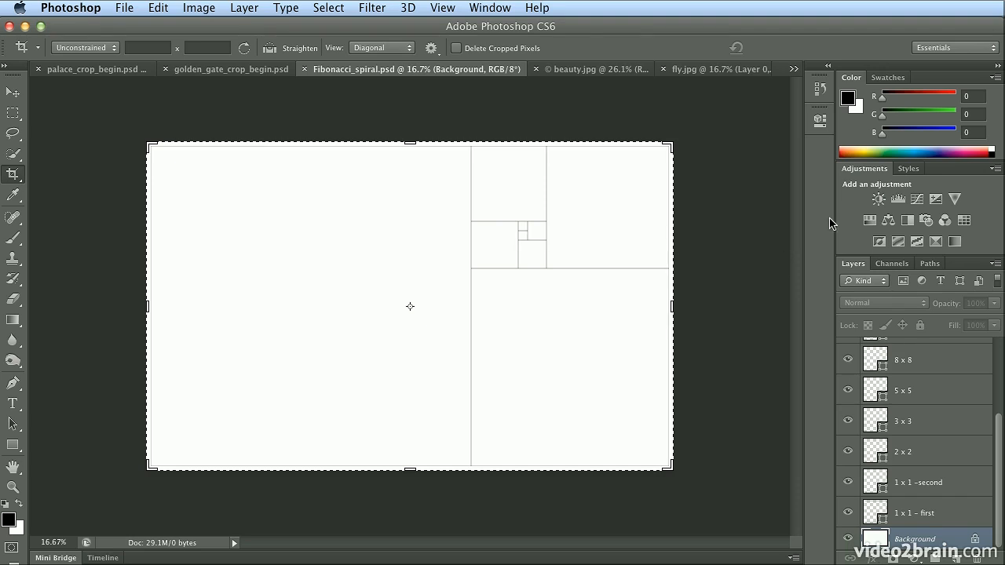
pyautogui.doubleClick(861, 168)
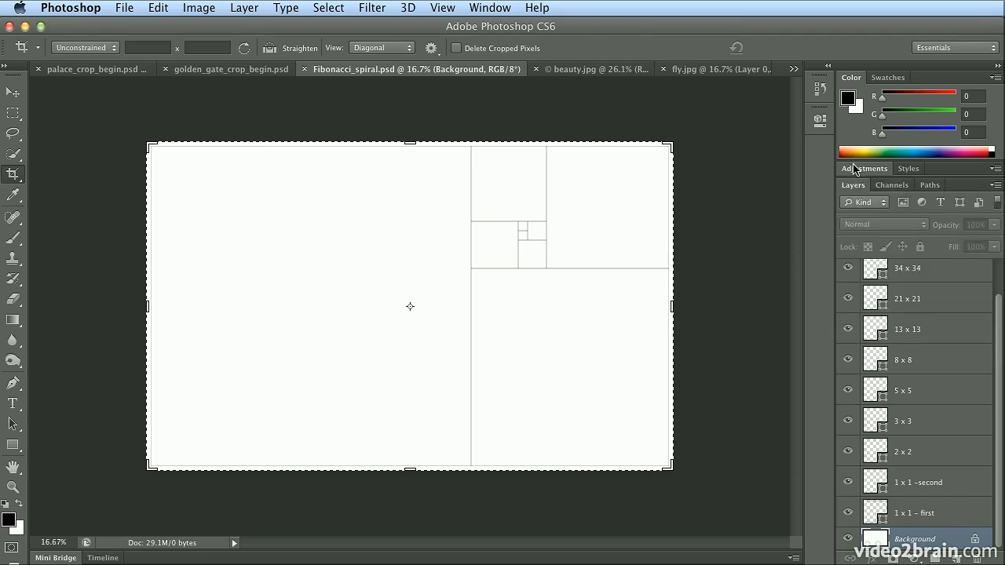
pyautogui.doubleClick(849, 78)
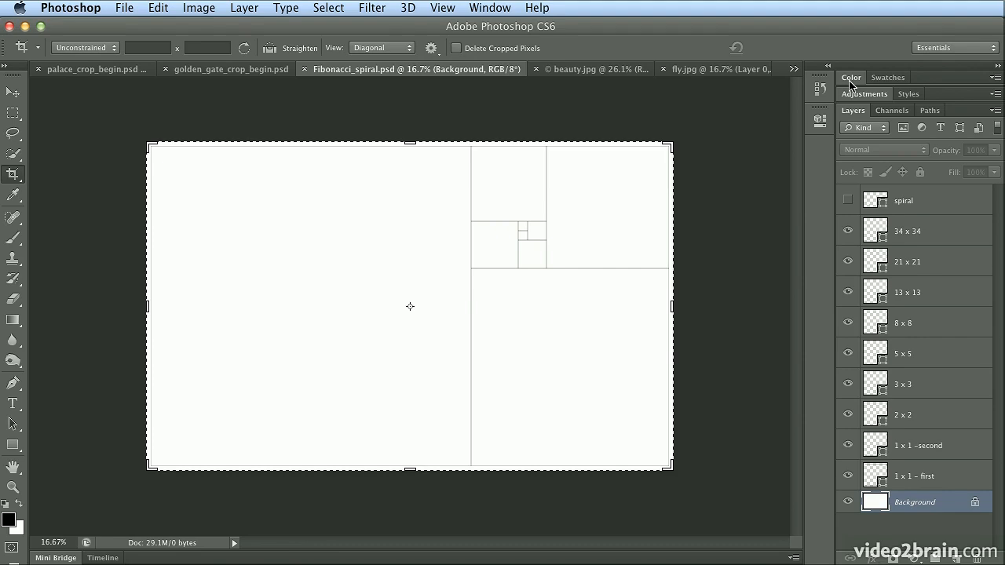
# Highlight the 2 x 2 and 3 x 3 squares by selecting their layers, and show and select the spiral layer
pyautogui.click(944, 414)
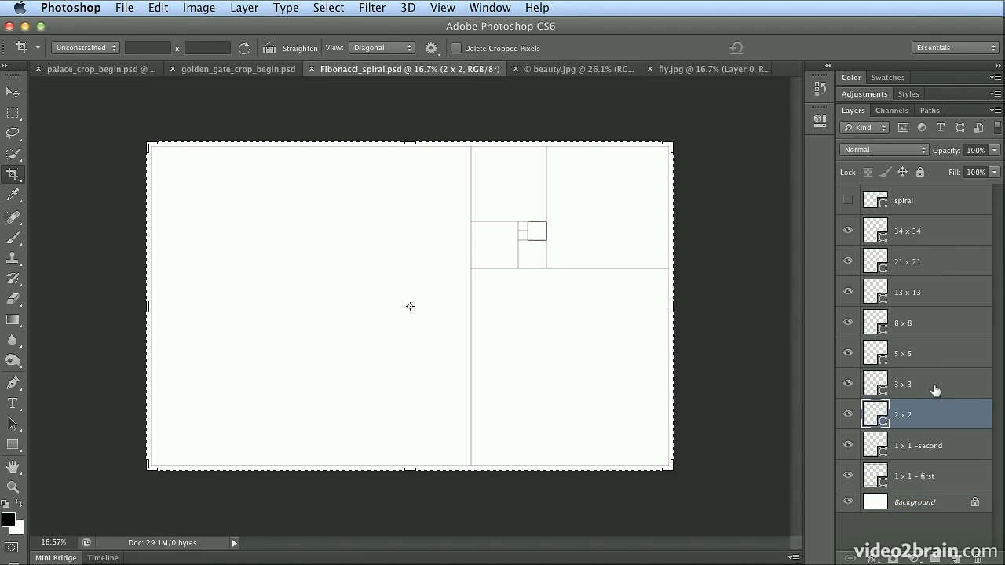
pyautogui.click(934, 389)
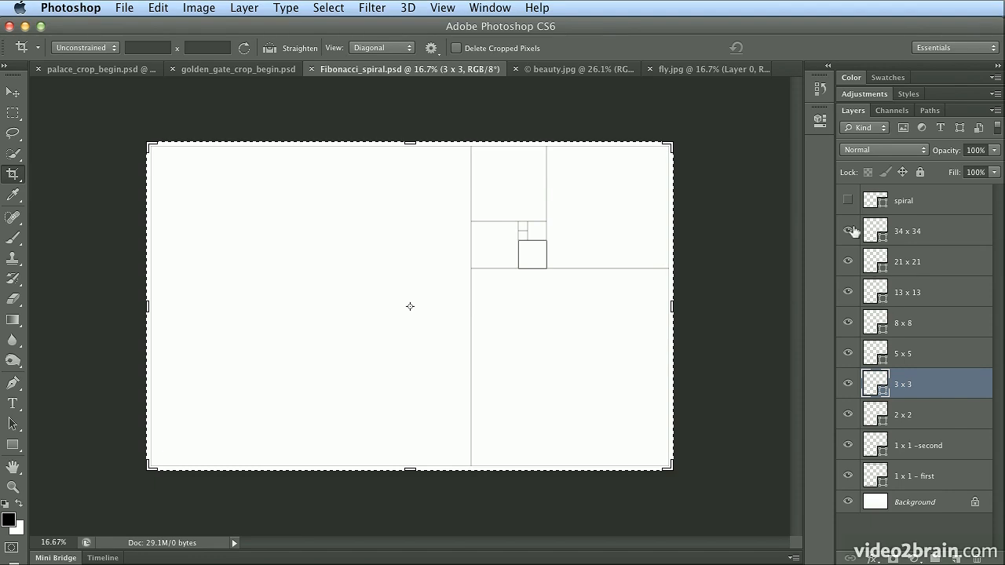
pyautogui.click(848, 202)
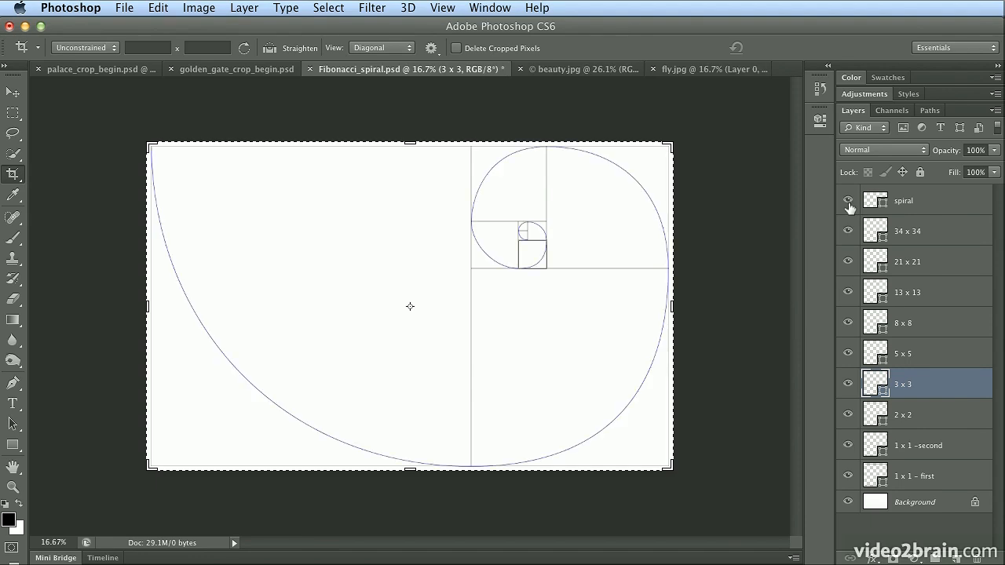
pyautogui.click(877, 206)
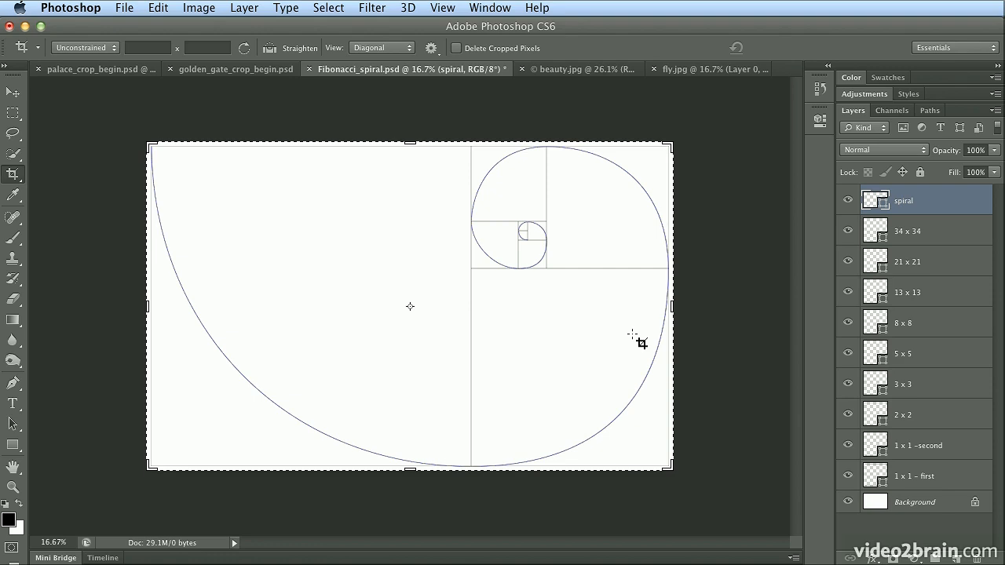
# Set the crop overlay to Golden Spiral and pull the crop's left edge in and back out to compare it with the drawn spiral
pyautogui.click(381, 48)
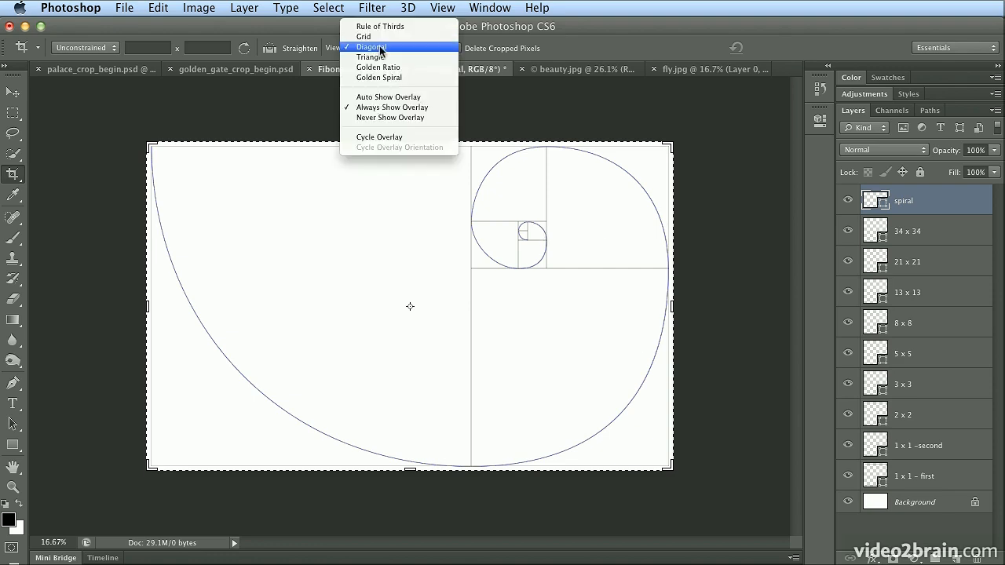
pyautogui.click(390, 73)
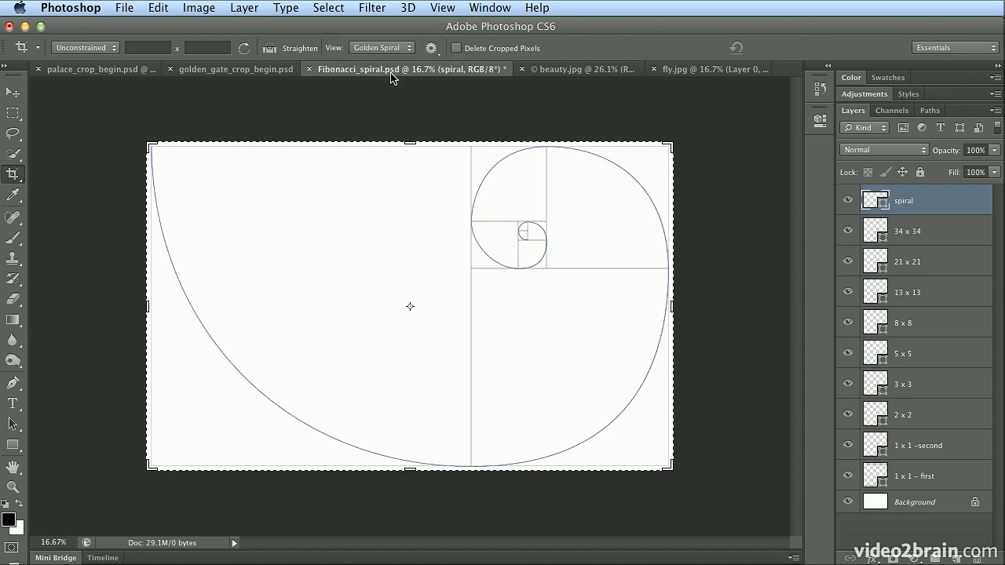
pyautogui.moveTo(148, 306); pyautogui.dragTo(182, 310)
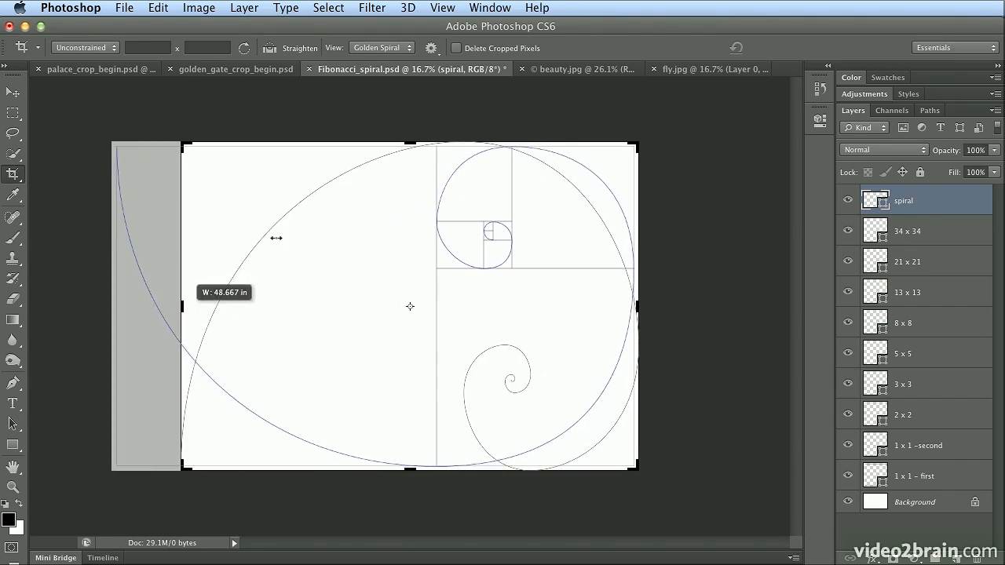
pyautogui.moveTo(402, 144)
pyautogui.mouseDown()
pyautogui.moveTo(398, 196)
pyautogui.moveTo(397, 141)
pyautogui.mouseUp()
pyautogui.moveTo(183, 306); pyautogui.dragTo(149, 305)
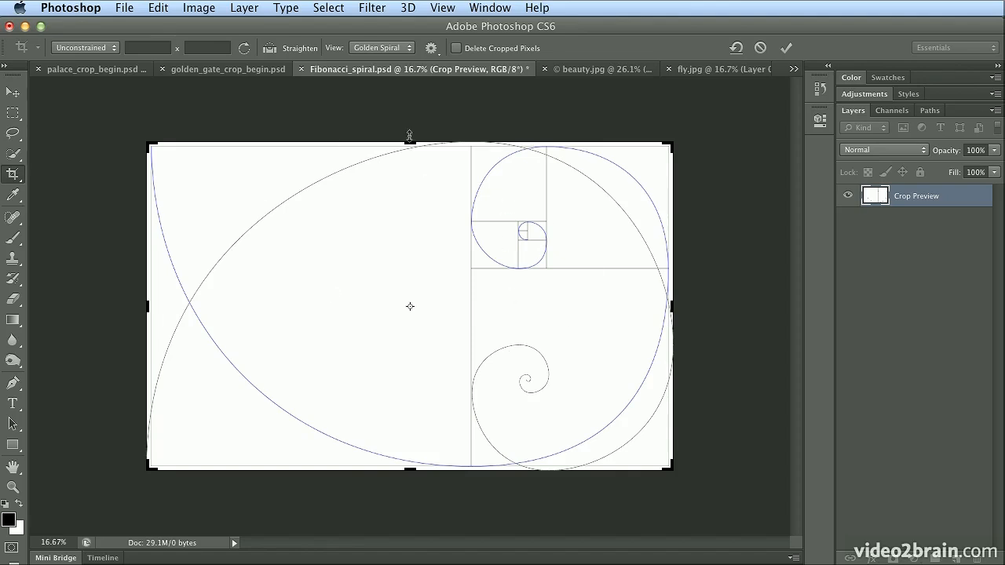
pyautogui.click(382, 48)
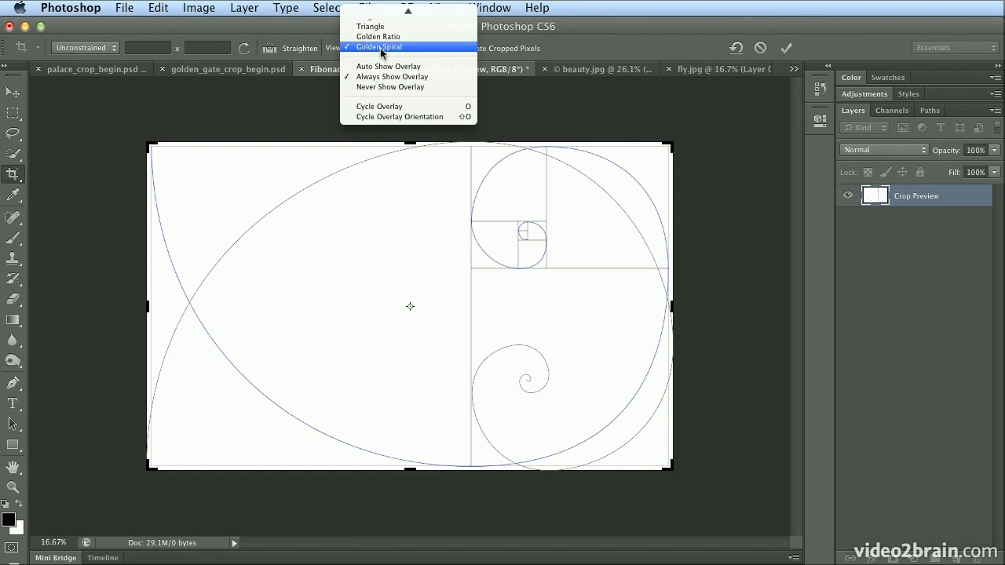
pyautogui.click(381, 49)
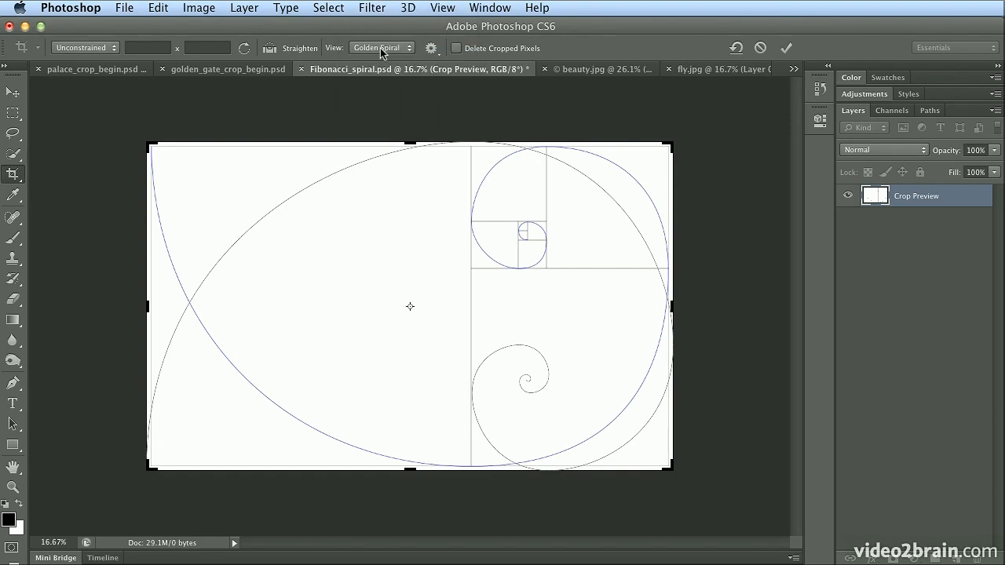
# Switch to golden_gate_crop_begin.psd and change the crop overlay to Grid, and from there to Rule of Thirds
pyautogui.click(255, 71)
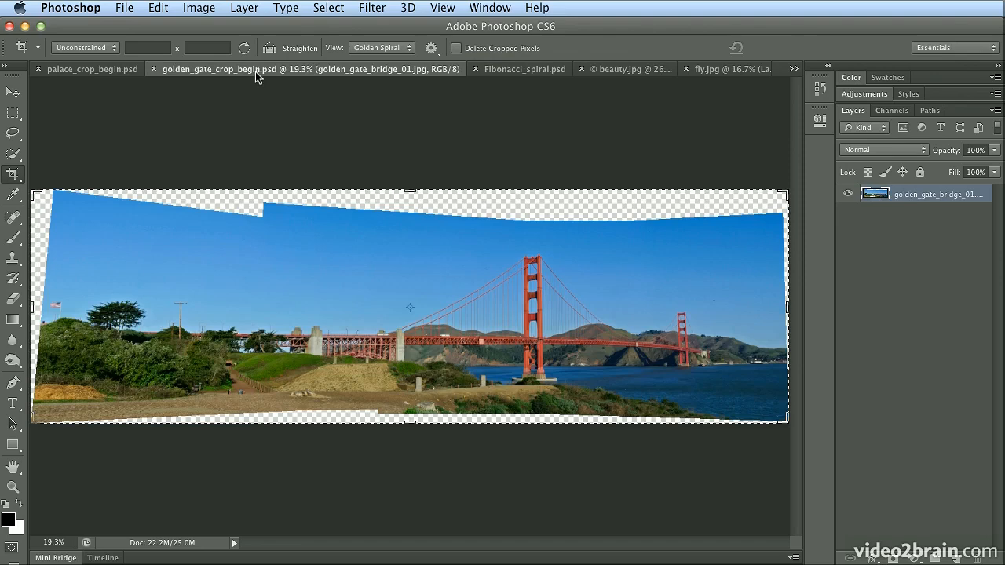
pyautogui.click(355, 49)
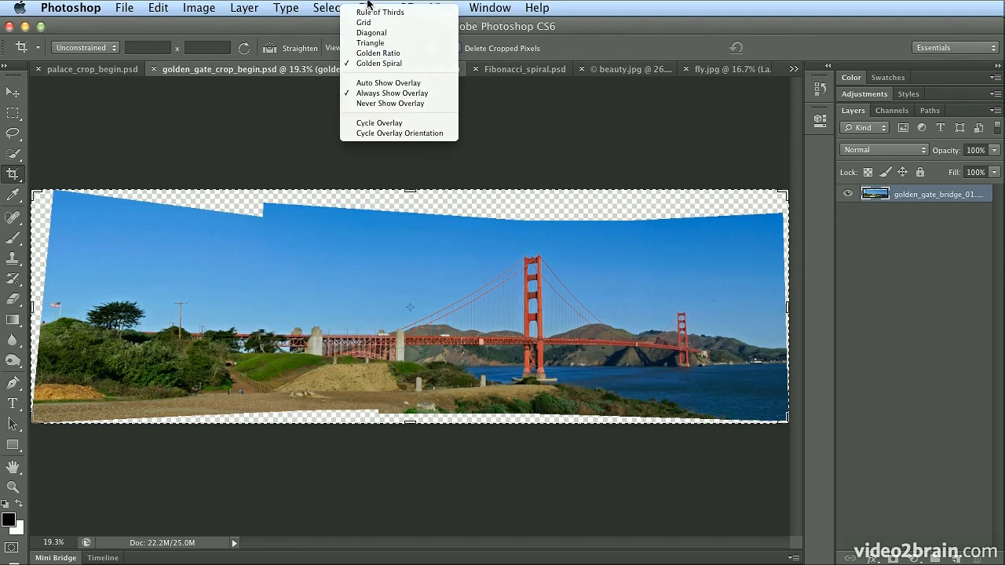
pyautogui.click(365, 21)
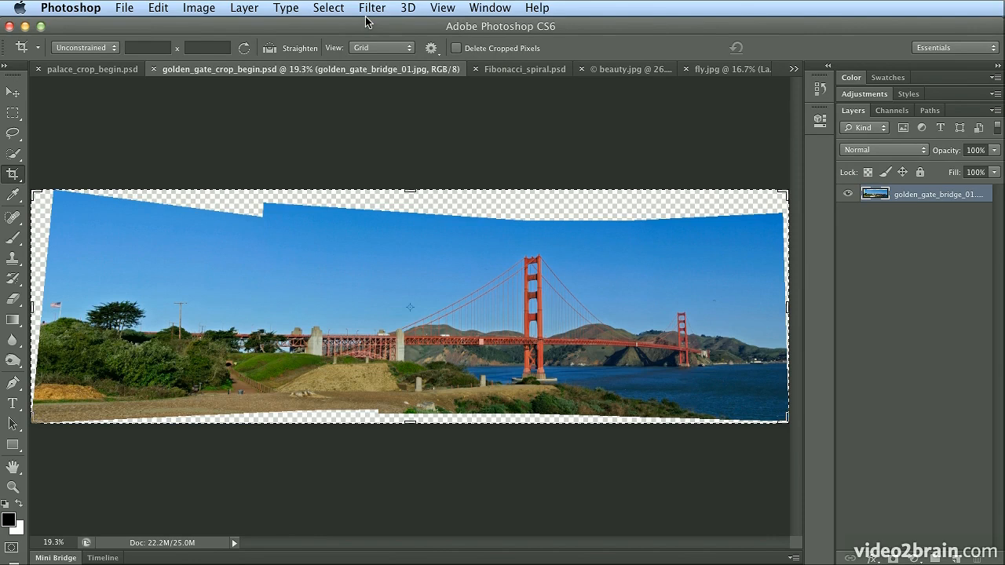
pyautogui.click(367, 51)
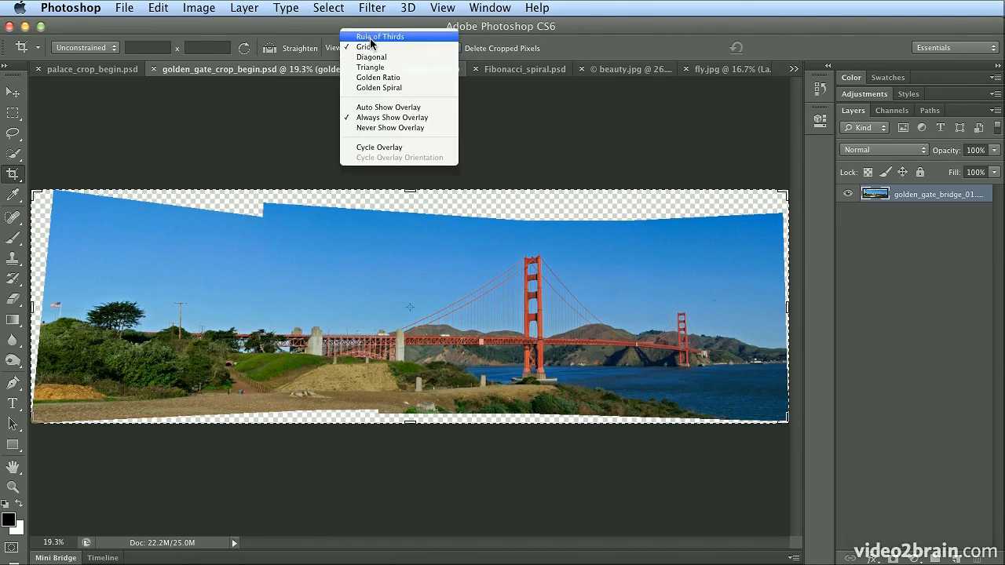
pyautogui.click(368, 38)
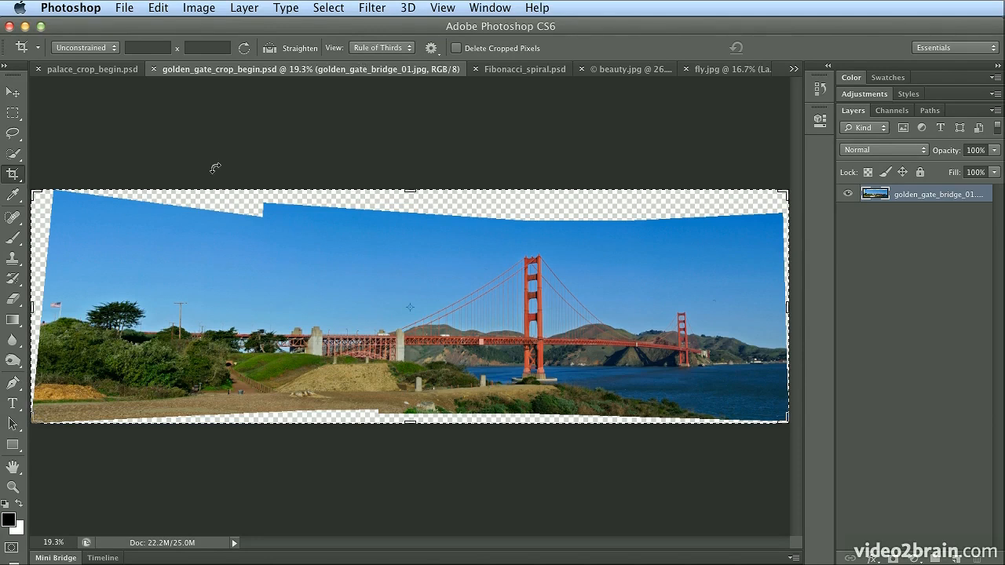
# Start a crop slightly inside the panorama's upper-left corner and set the crop shield opacity to 100%, comparing it with 75%
pyautogui.moveTo(39, 199); pyautogui.dragTo(46, 196)
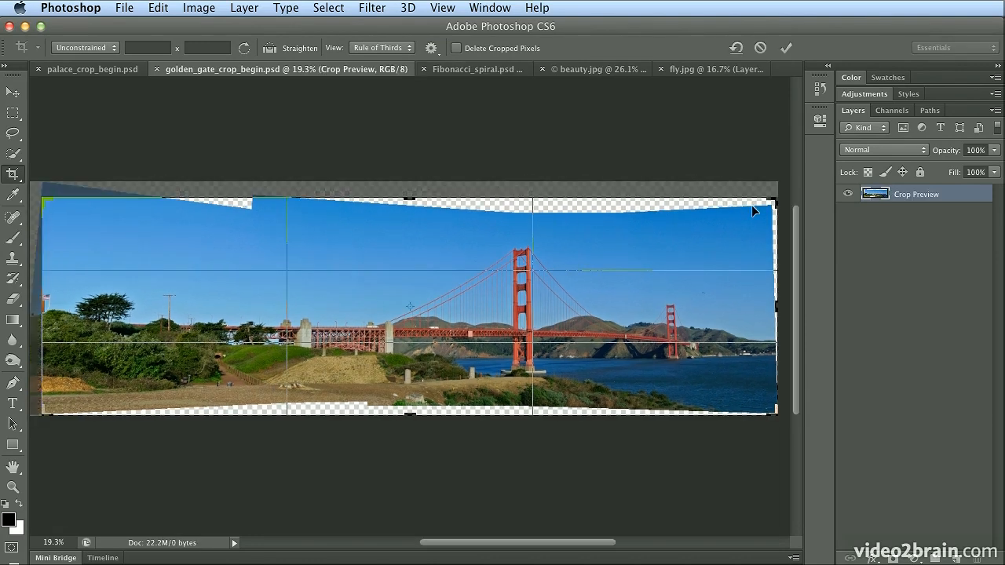
pyautogui.click(431, 47)
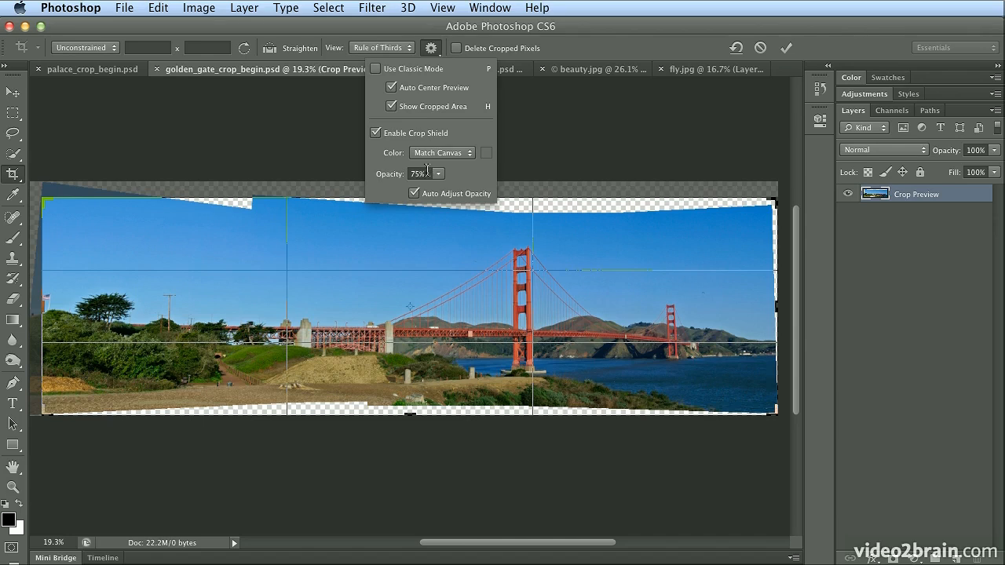
pyautogui.moveTo(427, 171); pyautogui.dragTo(385, 169)
pyautogui.write('100')
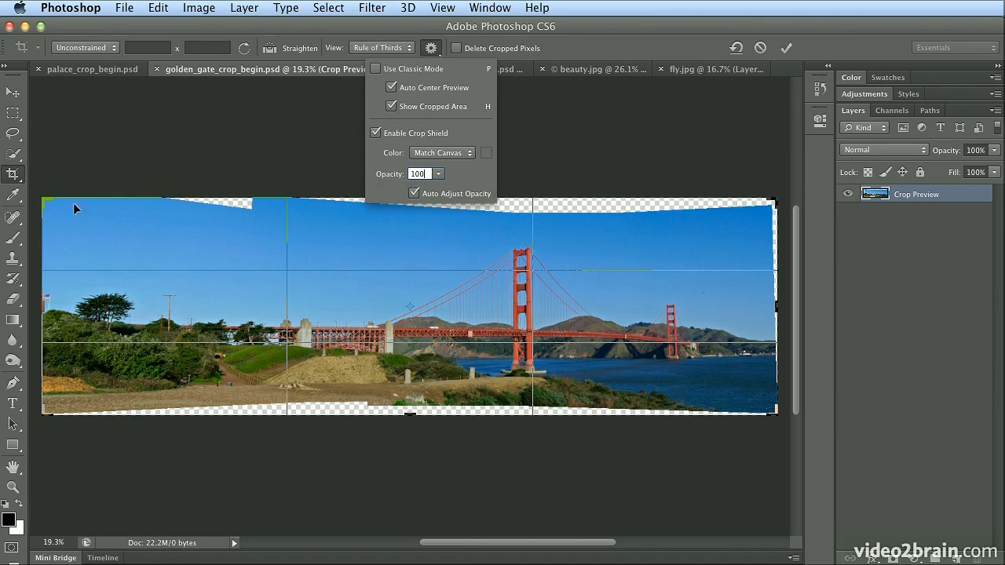
pyautogui.doubleClick(421, 173)
pyautogui.write('75')
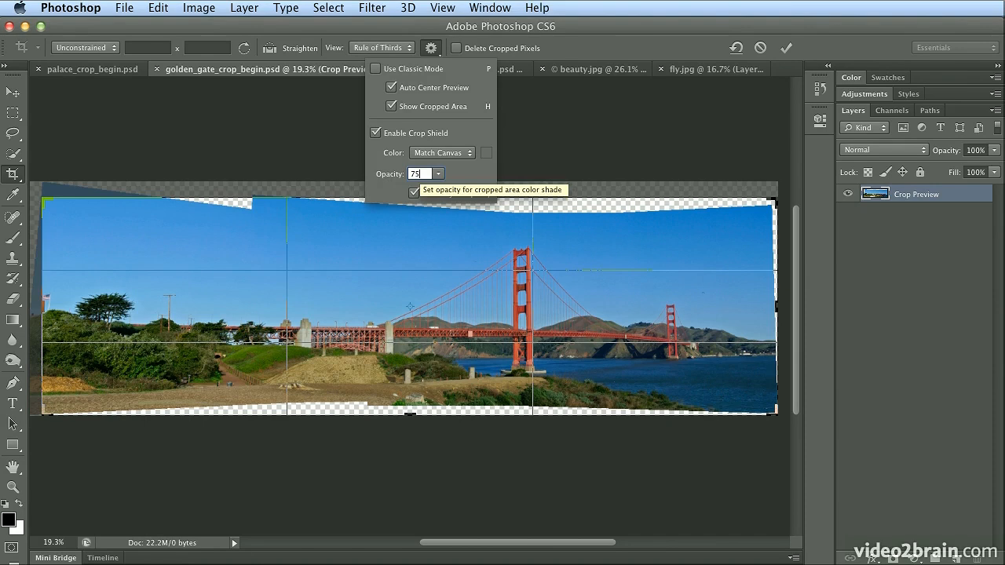
pyautogui.doubleClick(421, 174)
pyautogui.write('100')
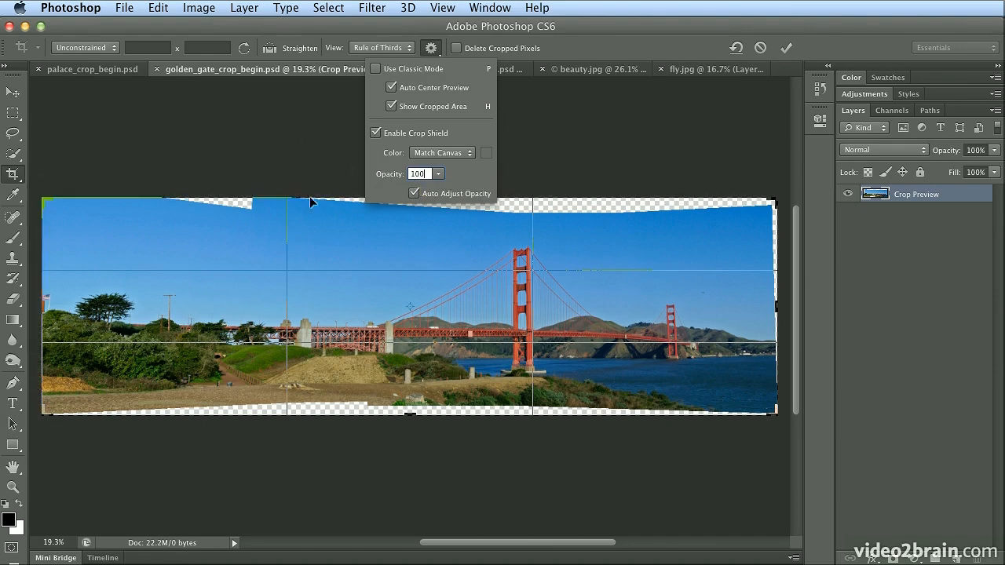
# Adjust all four crop edges of the panorama to trim away its ragged transparent borders
pyautogui.moveTo(409, 414); pyautogui.dragTo(407, 409)
pyautogui.moveTo(405, 206); pyautogui.dragTo(404, 213)
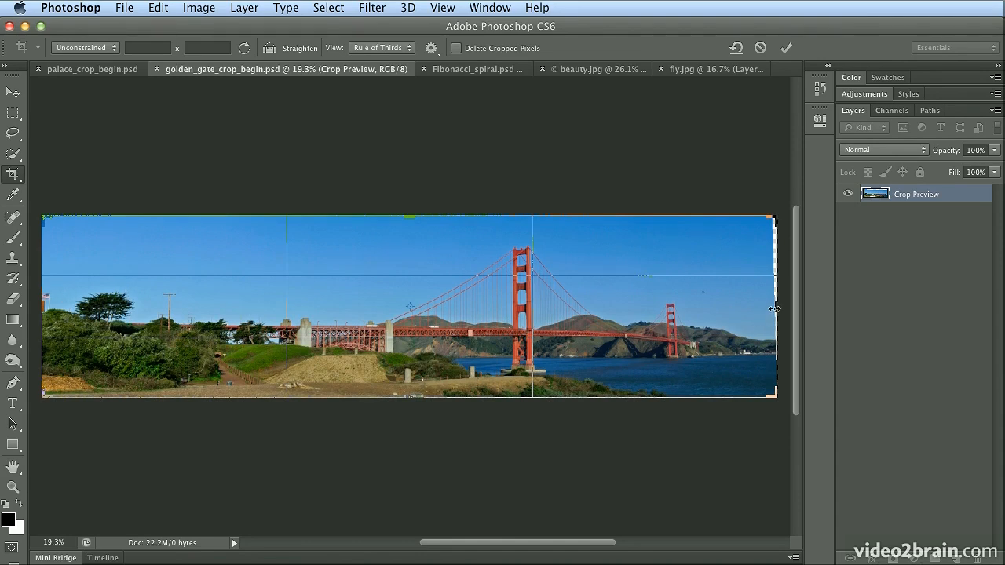
pyautogui.moveTo(771, 308); pyautogui.dragTo(770, 307)
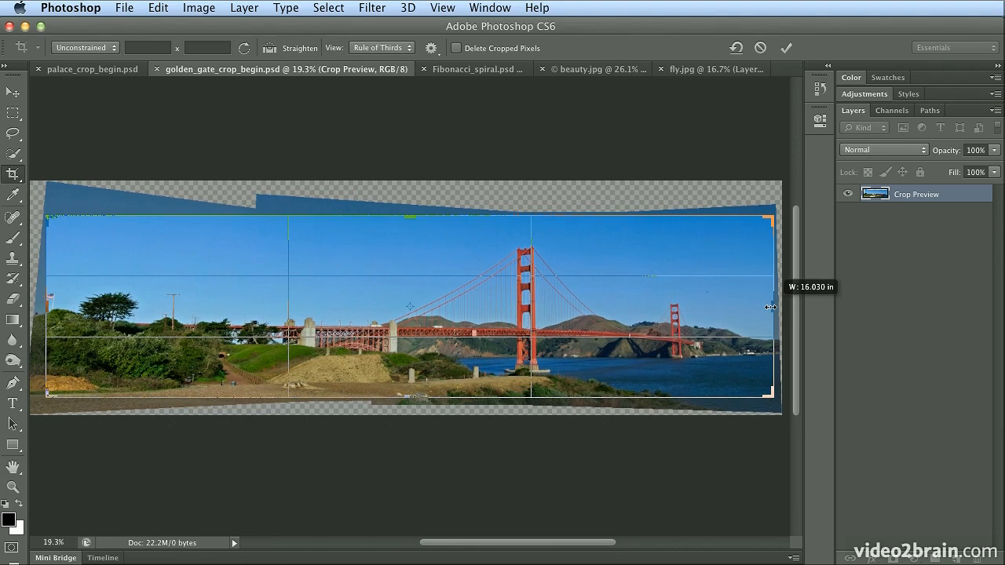
pyautogui.moveTo(770, 306)
pyautogui.mouseDown()
pyautogui.moveTo(748, 306)
pyautogui.moveTo(771, 306)
pyautogui.mouseUp()
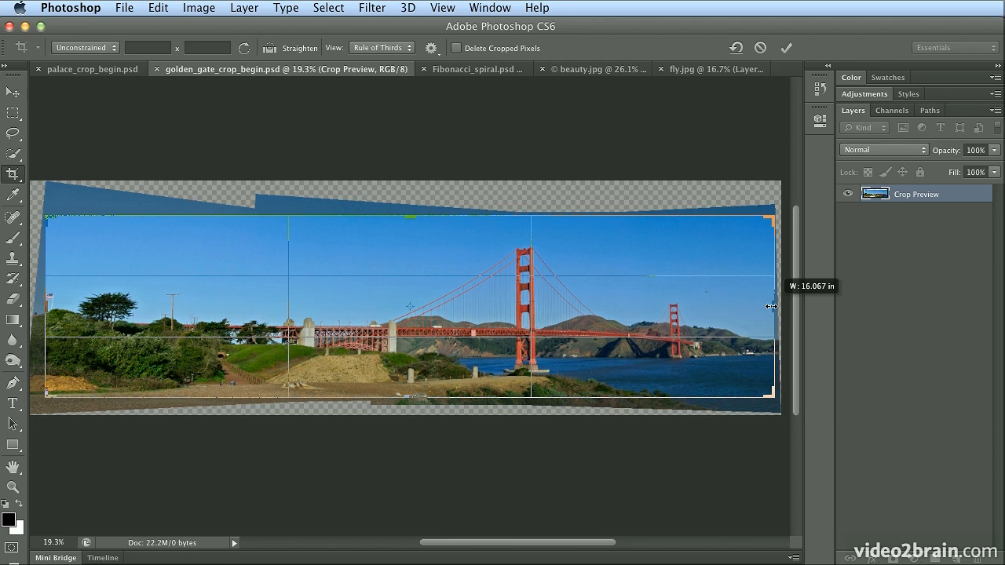
pyautogui.moveTo(771, 306); pyautogui.dragTo(771, 303)
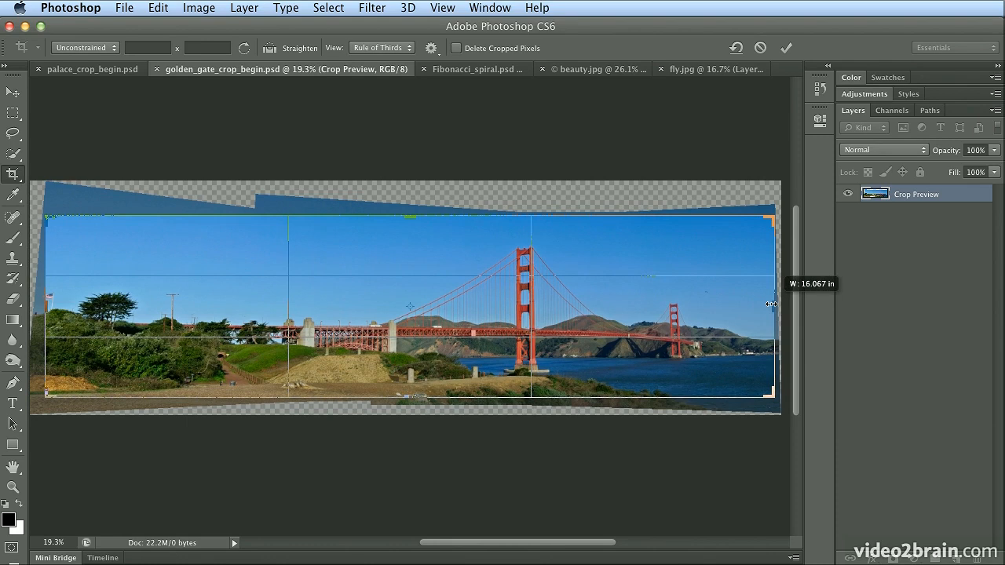
pyautogui.moveTo(771, 304); pyautogui.dragTo(771, 303)
pyautogui.moveTo(405, 215); pyautogui.dragTo(405, 214)
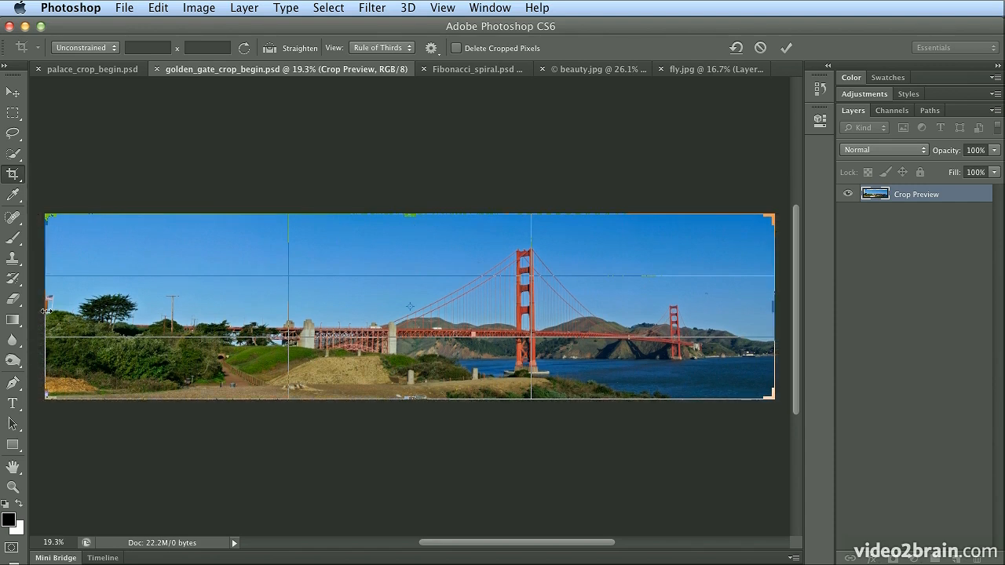
pyautogui.moveTo(45, 310); pyautogui.dragTo(41, 311)
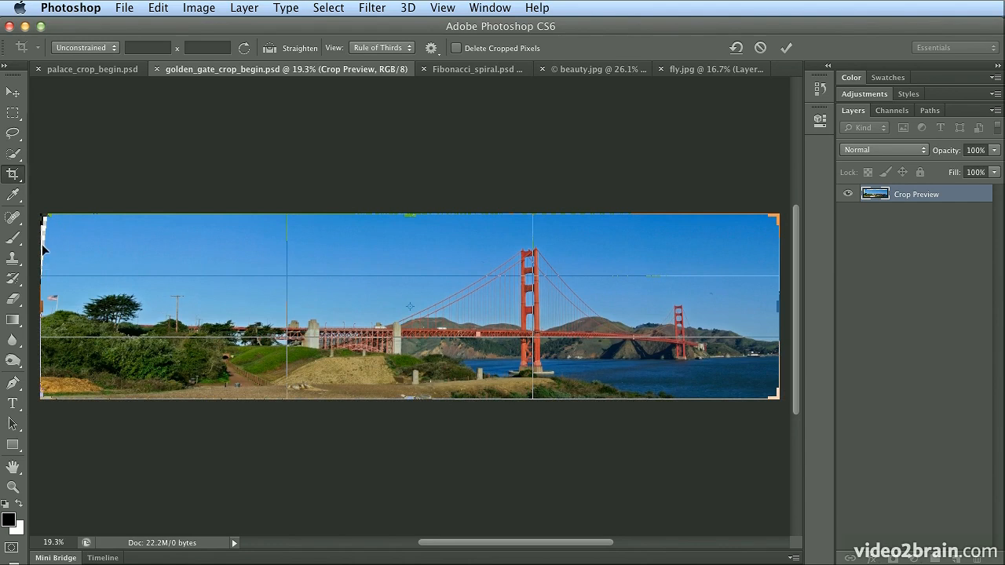
# Try Use Classic Mode for the crop, turn it back off, and close the crop options
pyautogui.click(431, 49)
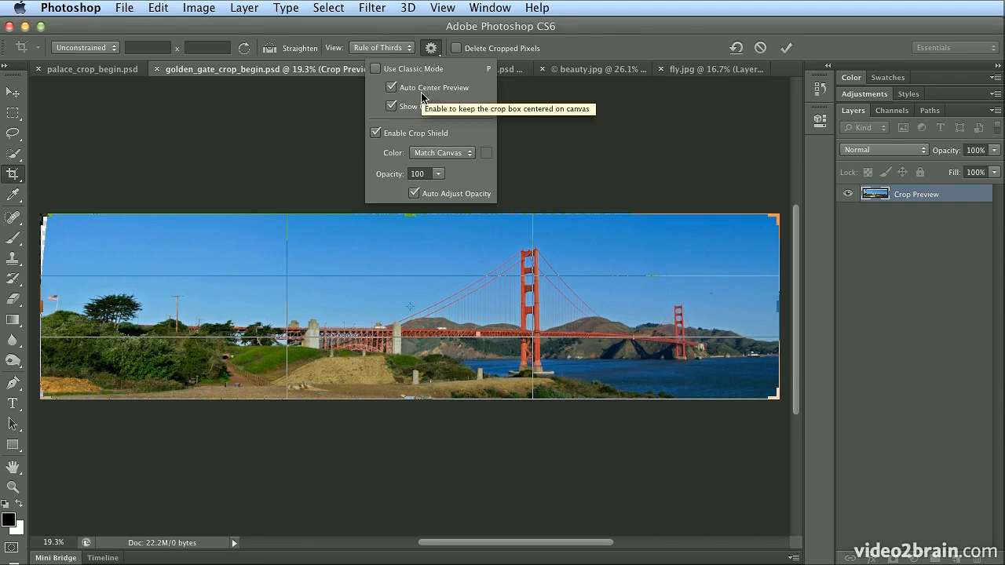
pyautogui.click(415, 70)
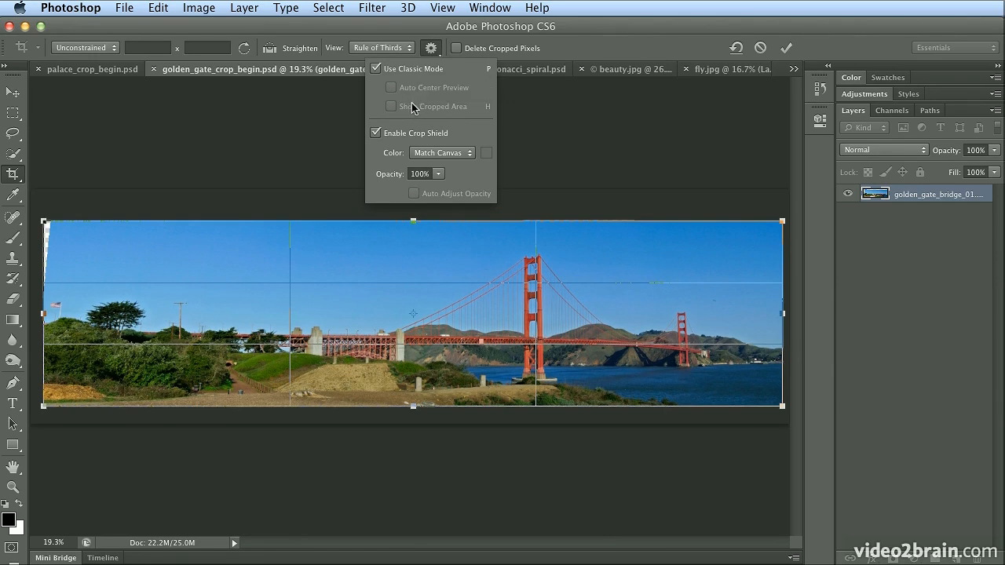
pyautogui.click(415, 70)
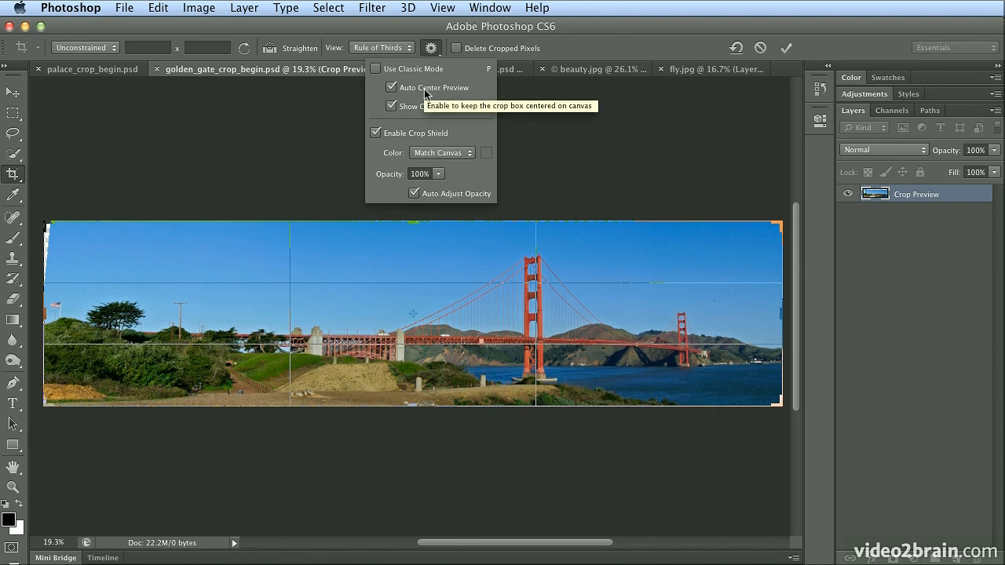
pyautogui.click(562, 48)
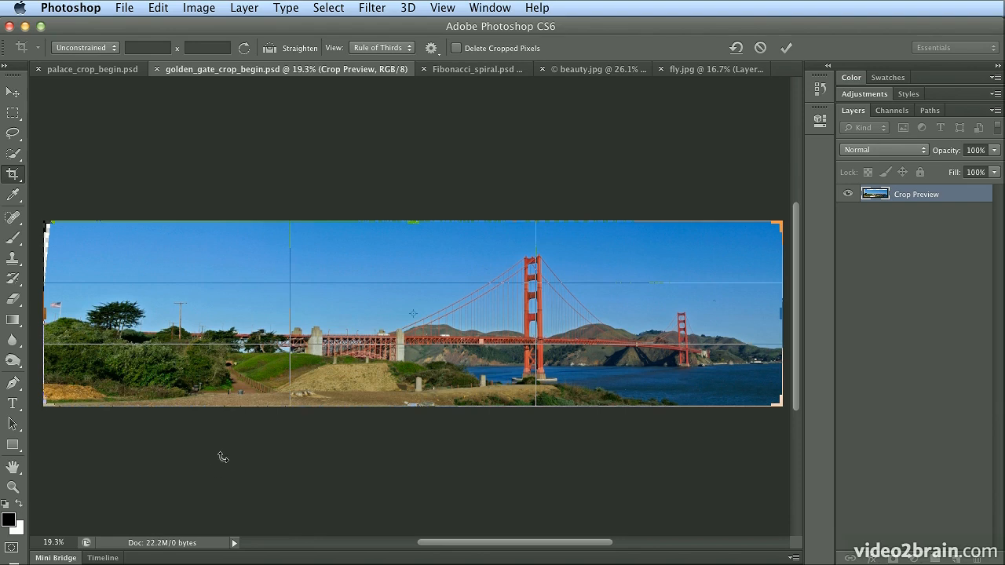
# Apply the crop to the panorama, and undo and redo it to compare the image before and after
pyautogui.press('Return')
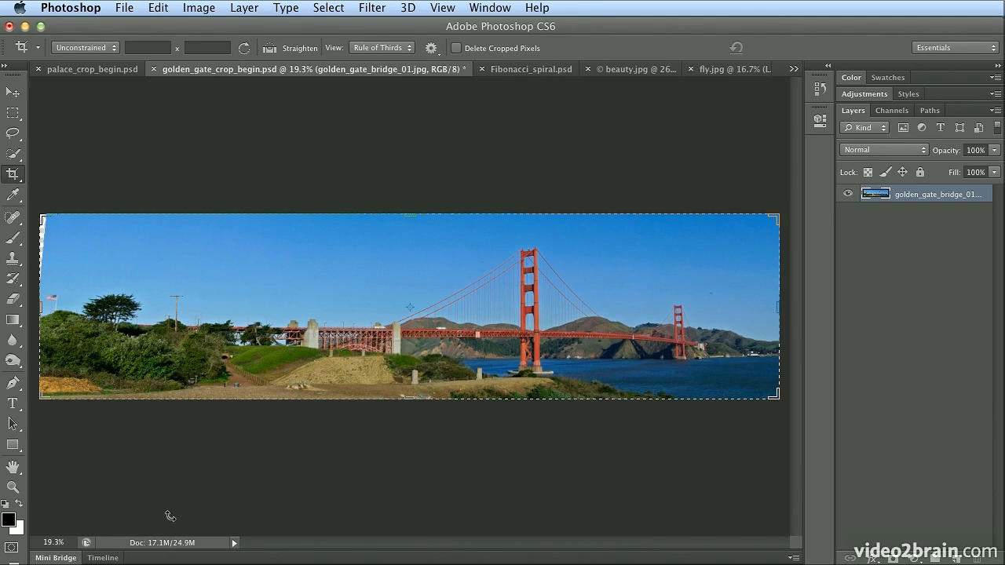
pyautogui.press('super+z')
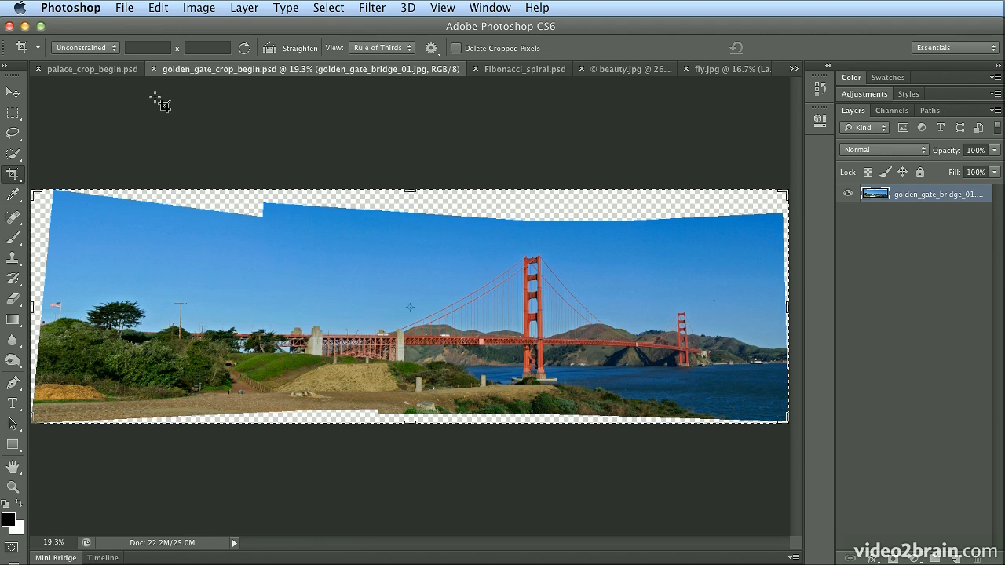
pyautogui.click(159, 8)
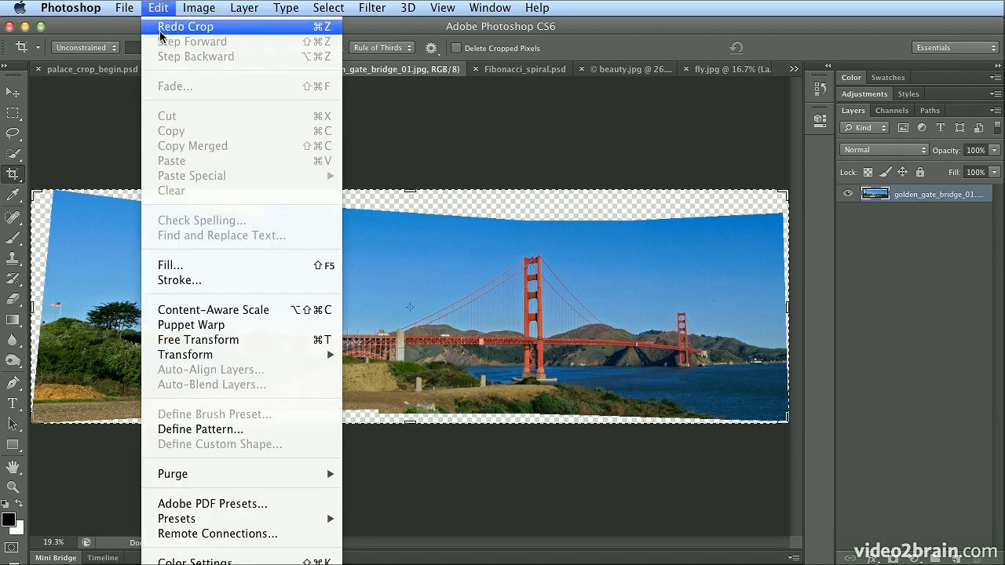
pyautogui.click(161, 32)
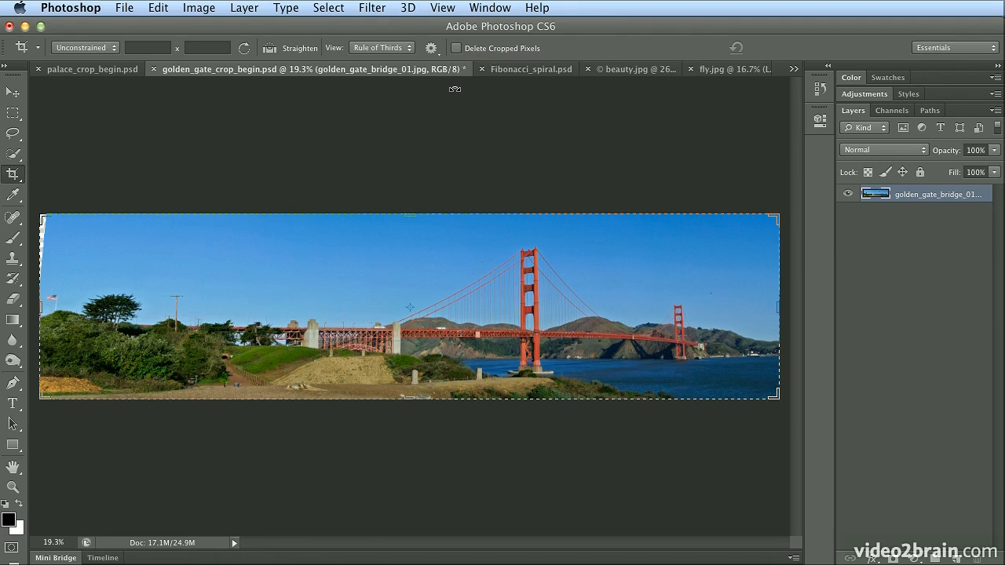
# Extend the crop outward past the panorama's upper-right corner to inspect the retained pixels, and cancel the crop
pyautogui.press('super+minus')
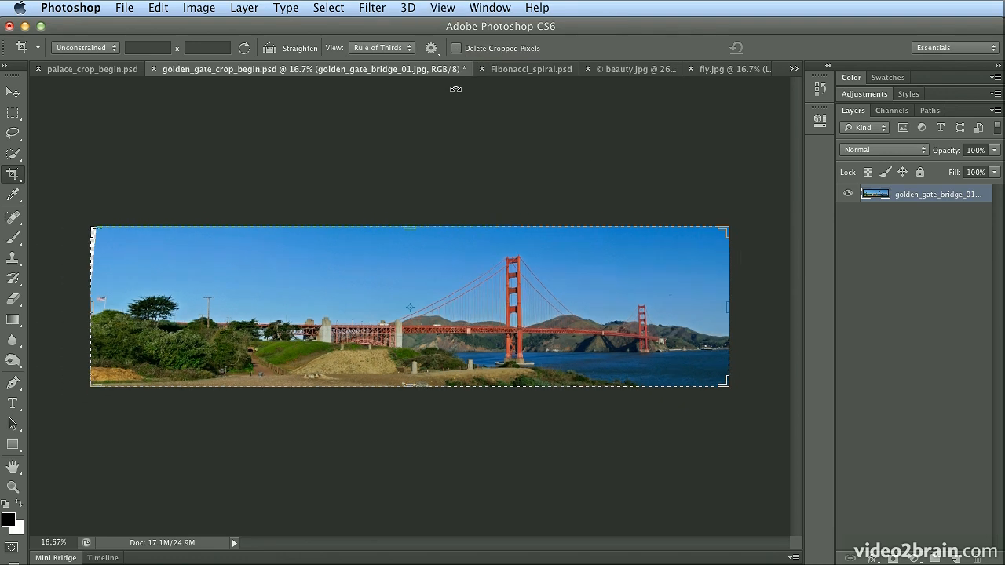
pyautogui.moveTo(728, 226); pyautogui.dragTo(760, 197)
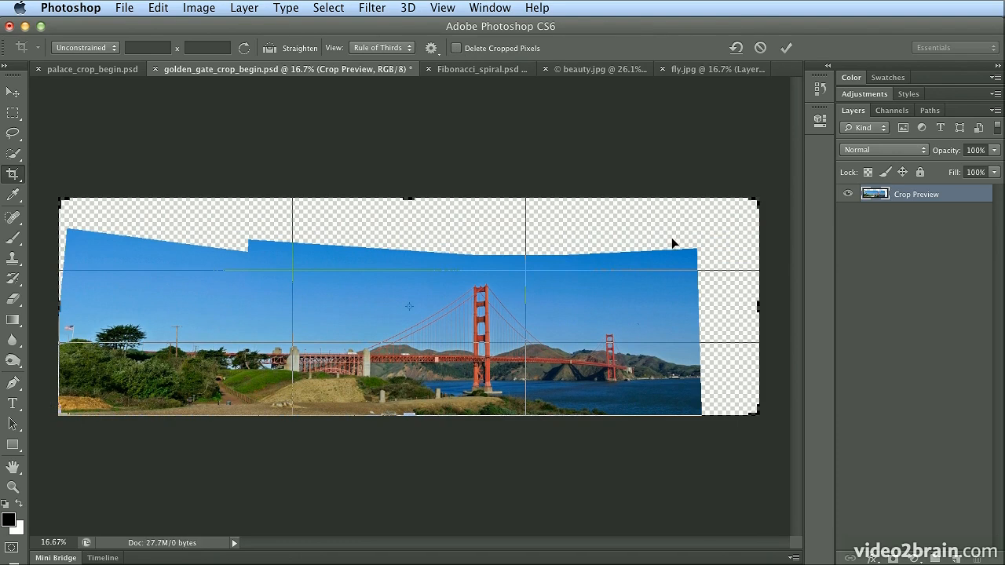
pyautogui.press('Escape')
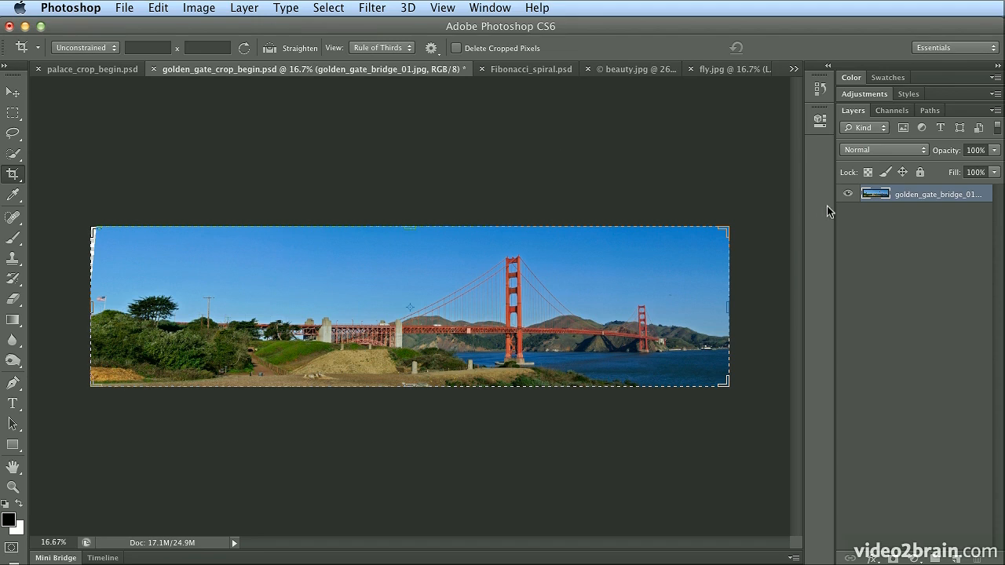
# Review the crop overlay choices and keep Rule of Thirds
pyautogui.click(381, 48)
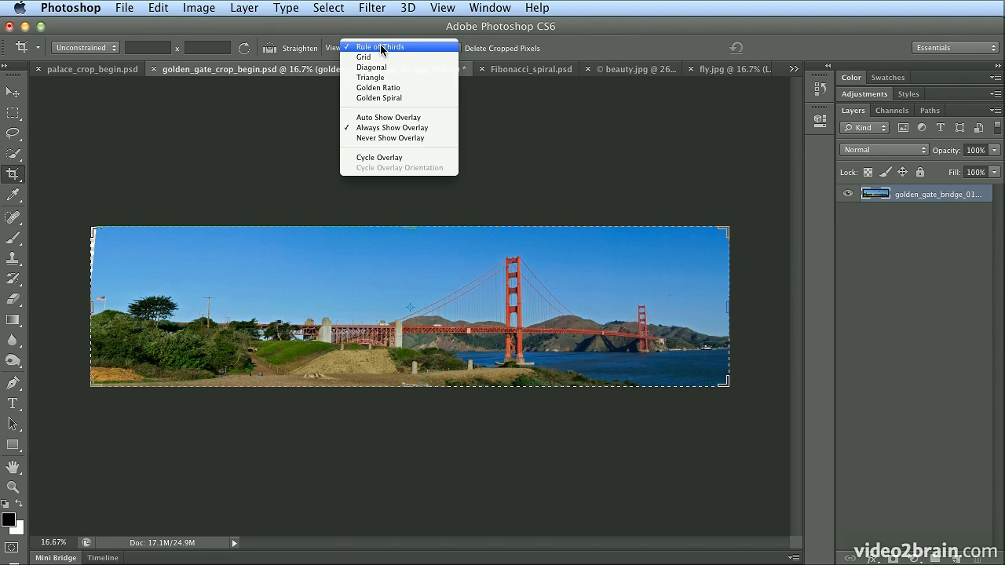
pyautogui.click(381, 47)
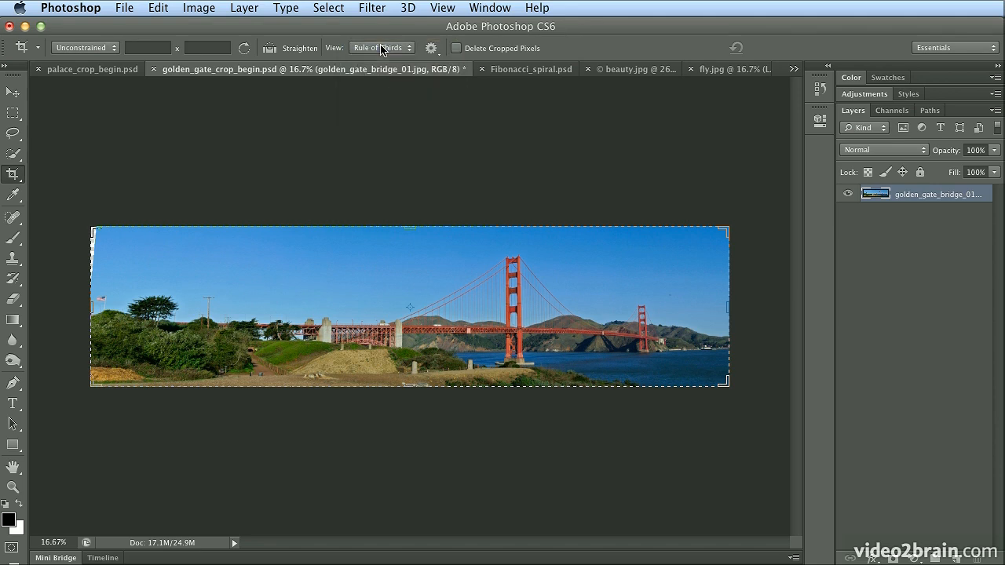